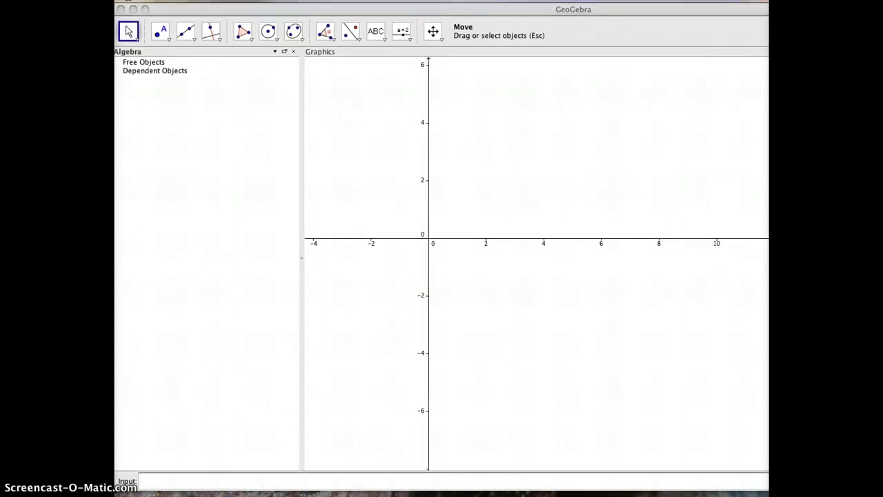
Define two free numbers, a=2 and b=3.
left_click(539, 494)
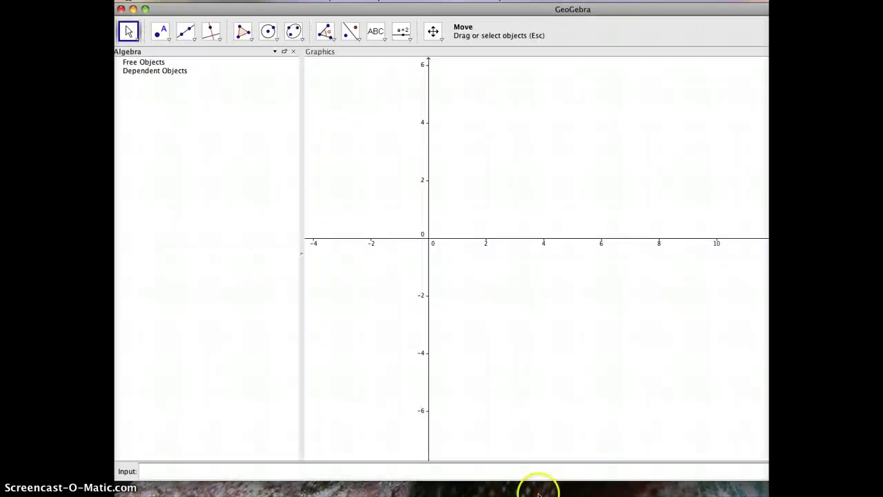
left_click(520, 474)
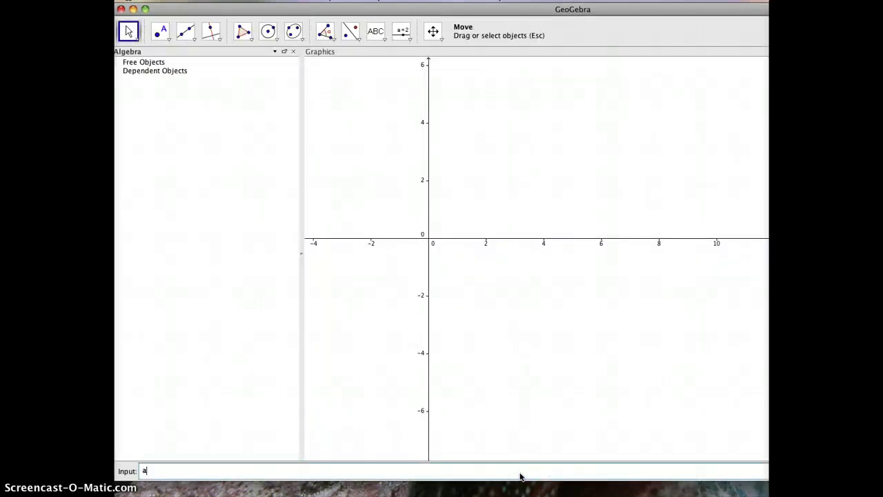
type("a=2")
key("Return")
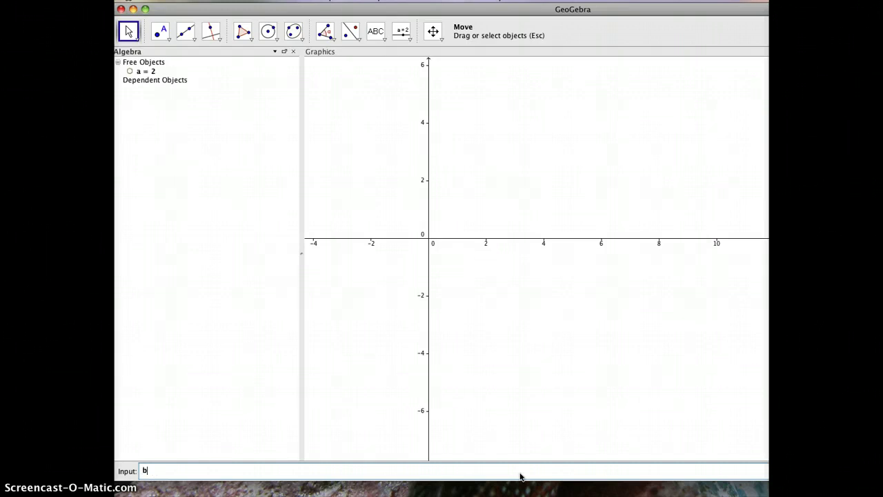
type("b=3")
key("Return")
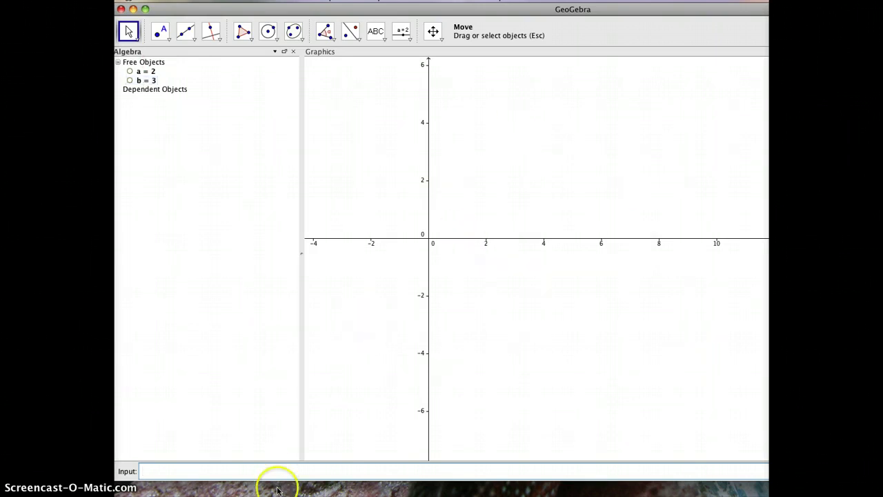
Create the dependent points (0,a) on the y-axis and (b,0) on the x-axis.
left_click(256, 469)
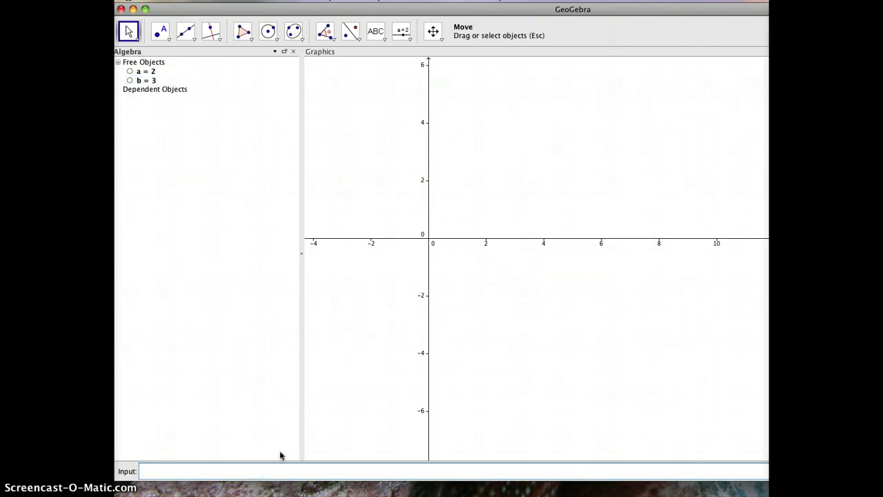
mouse_move(295, 453)
left_mouse_down()
mouse_move(359, 446)
mouse_move(408, 297)
left_mouse_up()
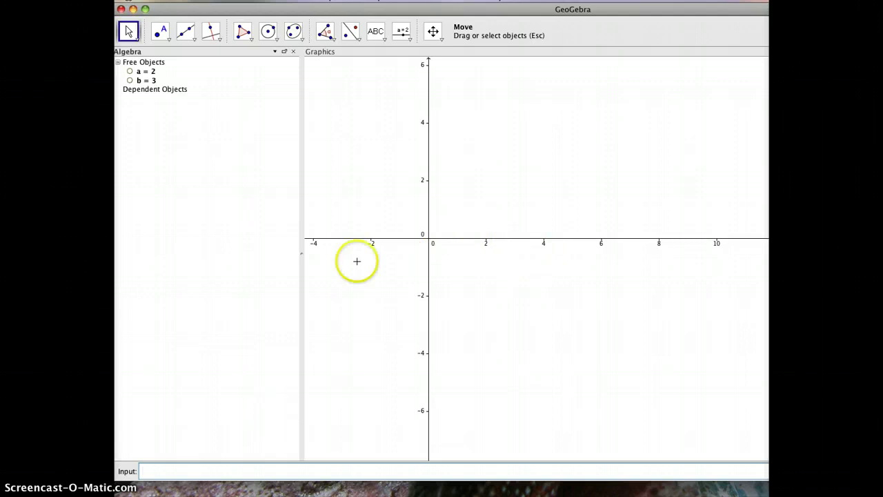
left_click(206, 472)
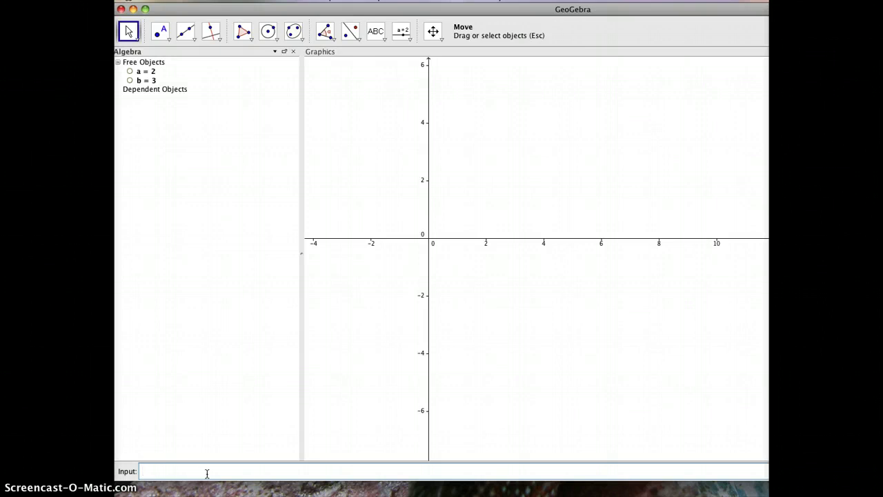
type("(")
type("0,a")
key("Return")
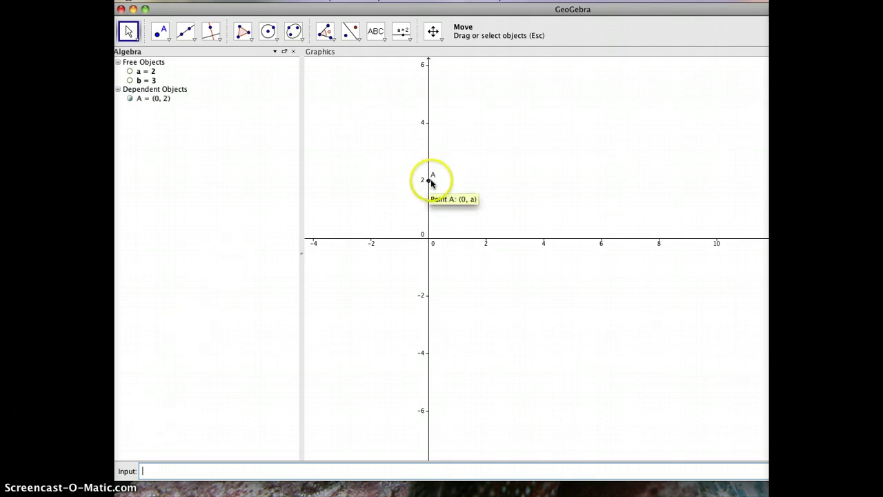
left_click(214, 474)
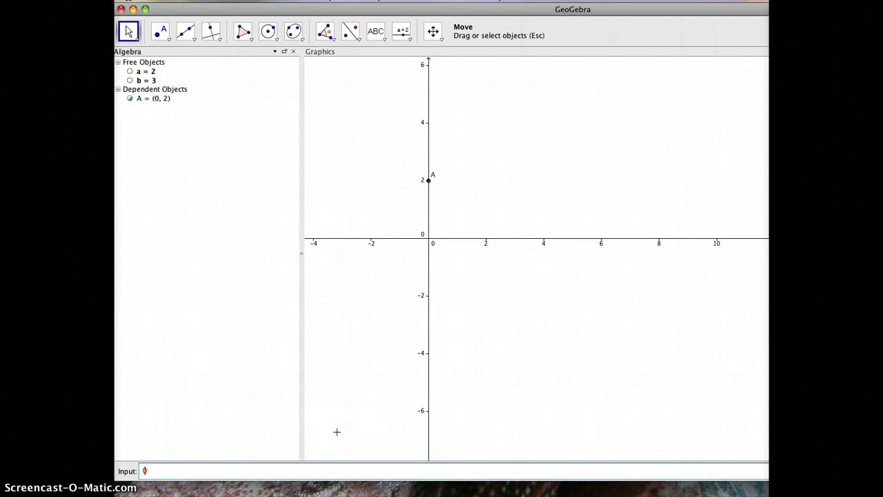
type("b,0")
key("Return")
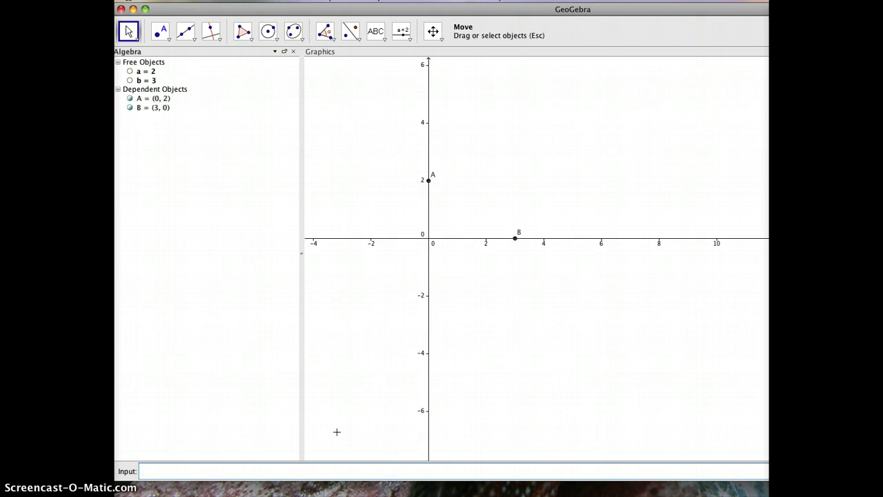
Draw a triangle with the Polygon tool through point A, point B and the origin.
left_click(240, 32)
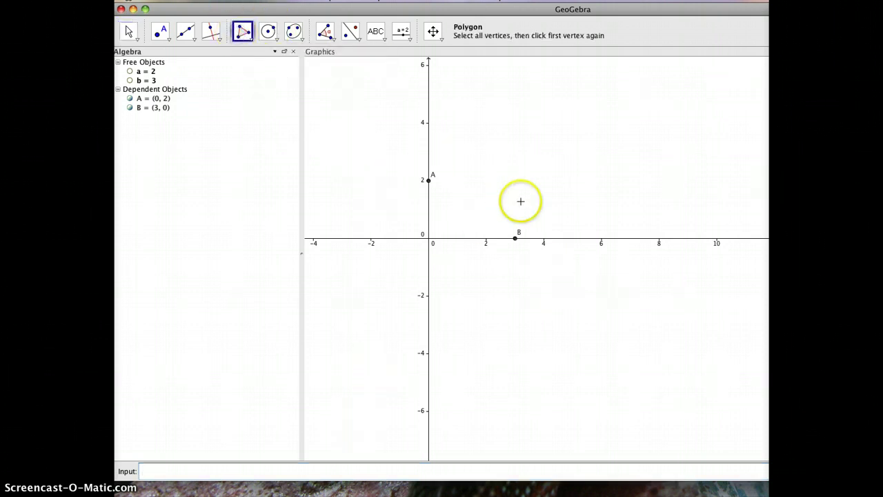
left_click(429, 181)
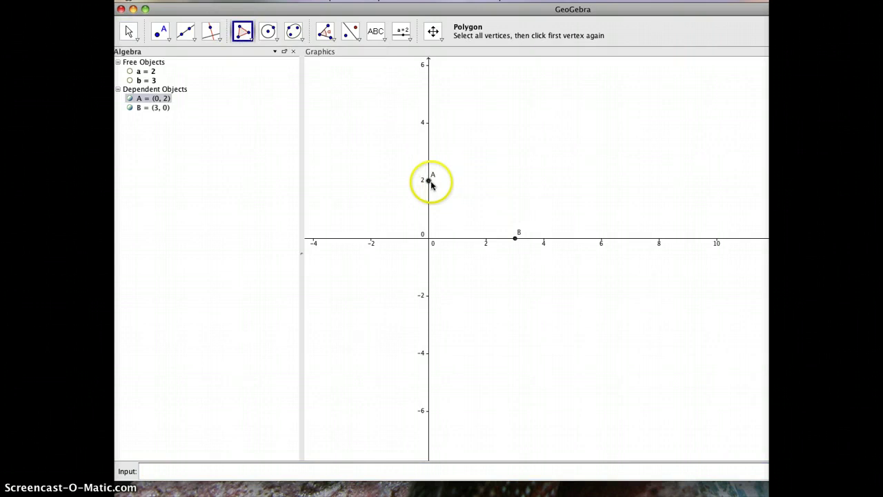
left_click(515, 238)
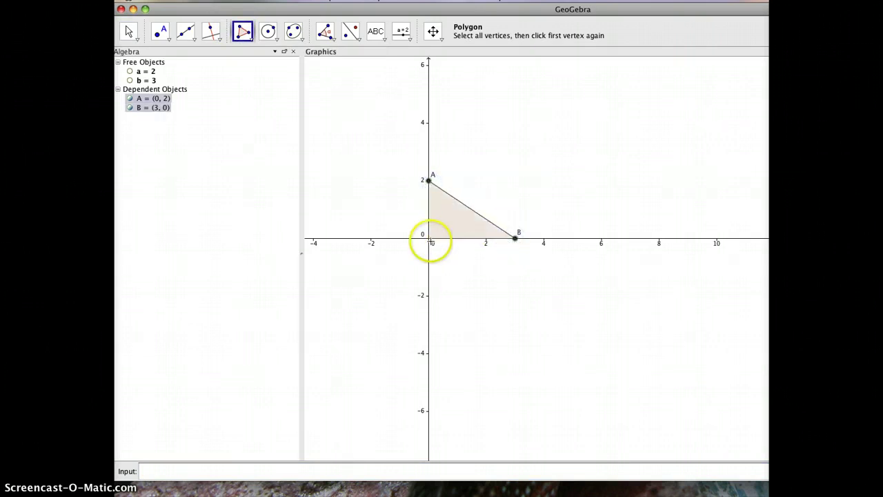
left_click(429, 238)
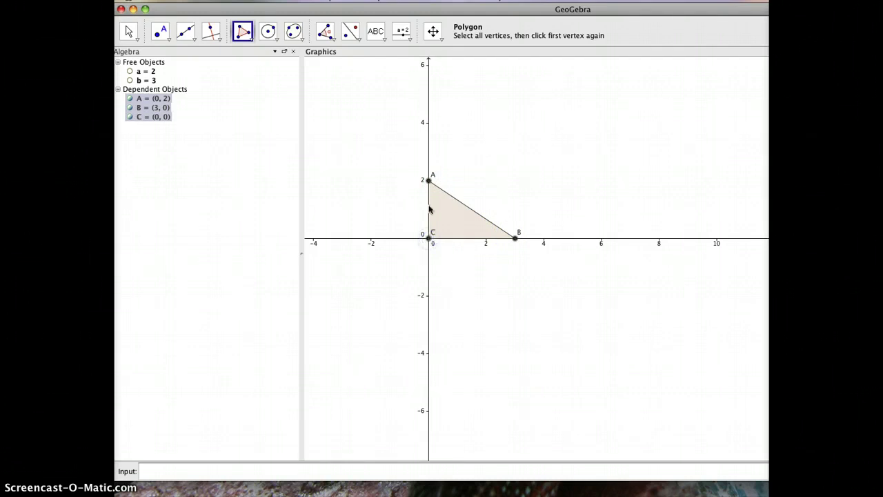
left_click(427, 180)
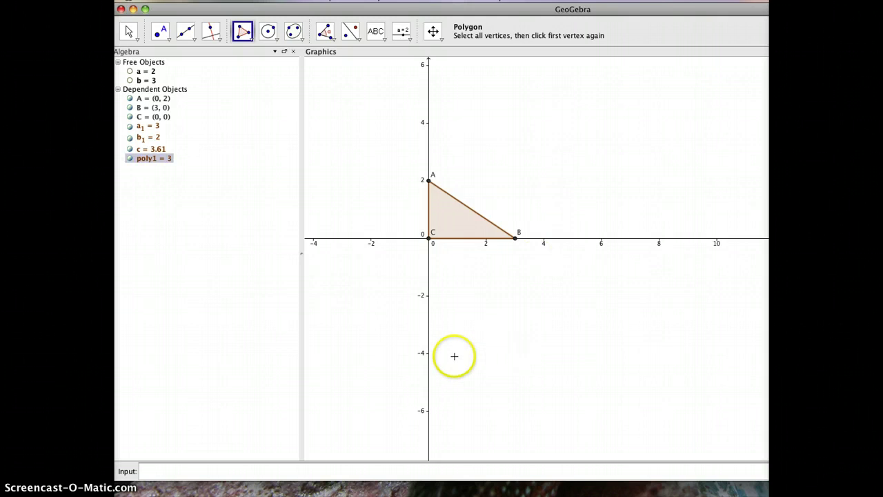
Show the numbers a and b as sliders in the graphics view and enable their Name & Value labels.
left_click(130, 72)
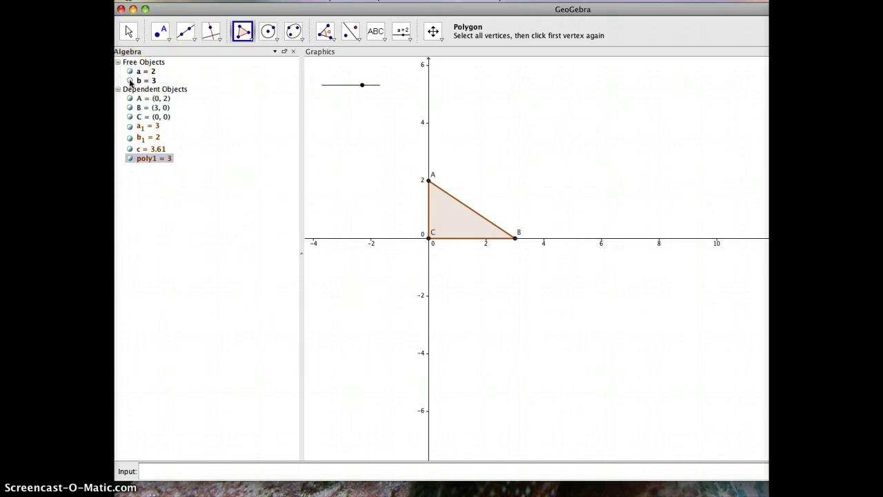
left_click(130, 81)
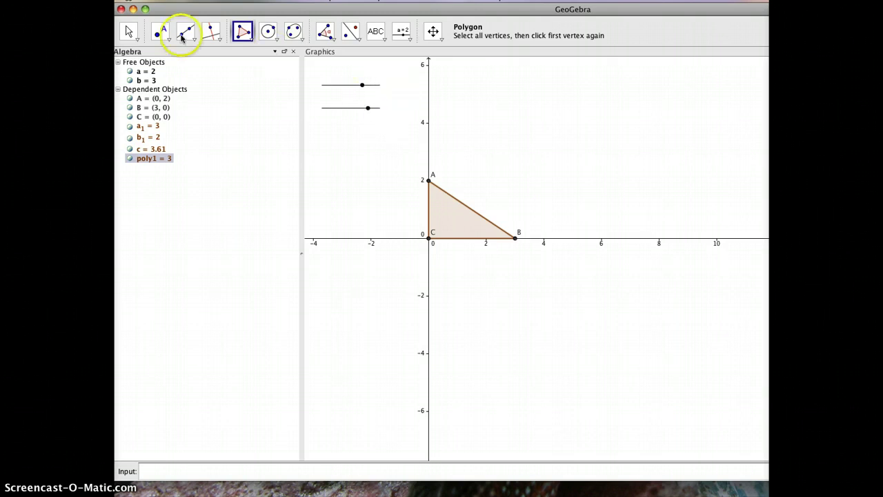
left_click(127, 31)
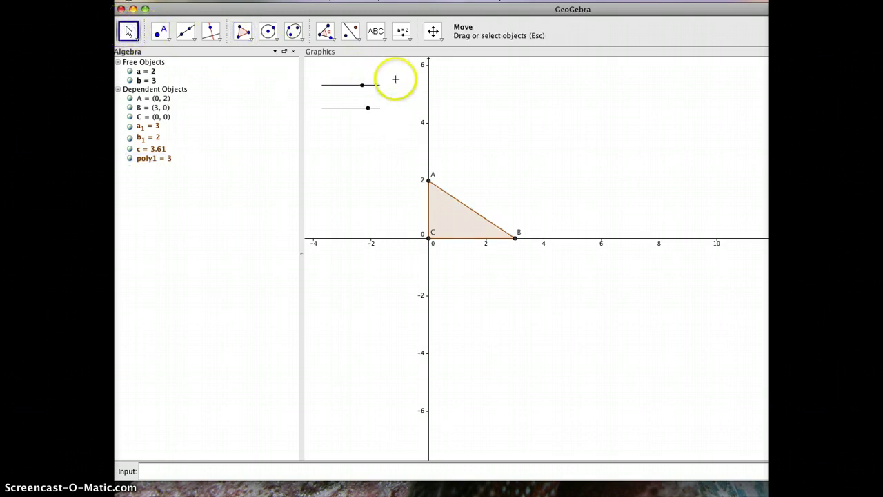
left_click_drag(397, 74, 315, 152)
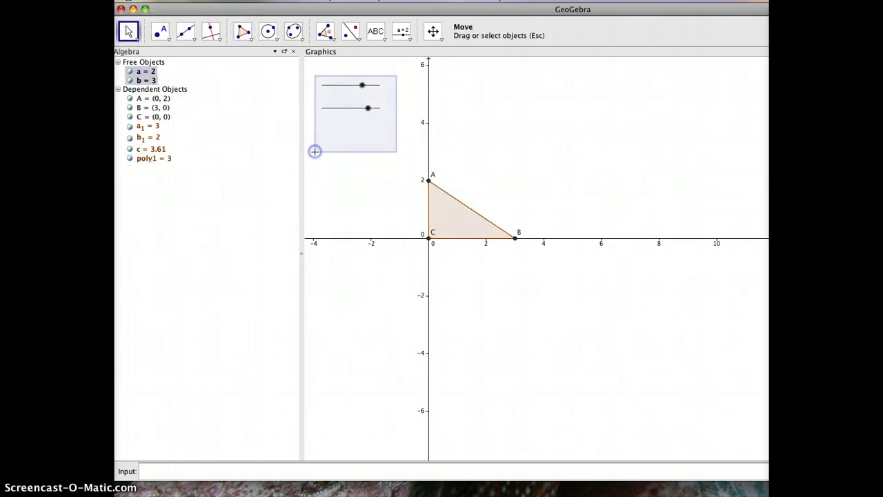
right_click(369, 110)
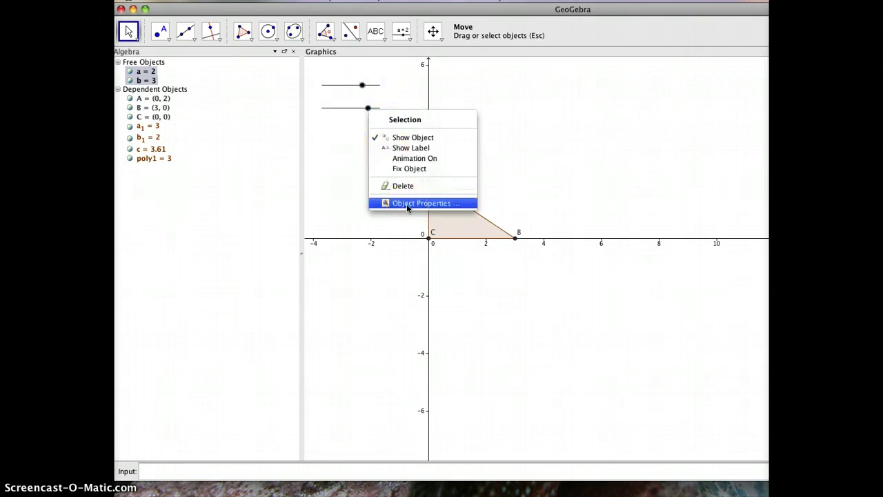
left_click(407, 203)
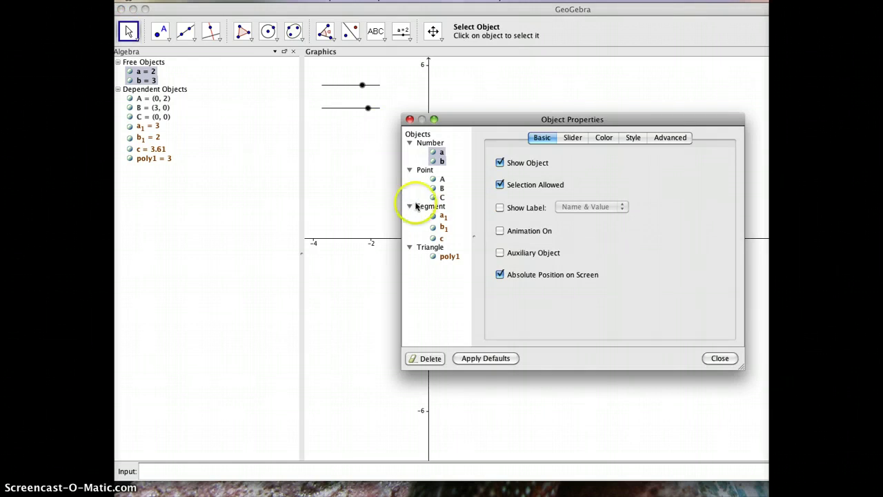
left_click(500, 208)
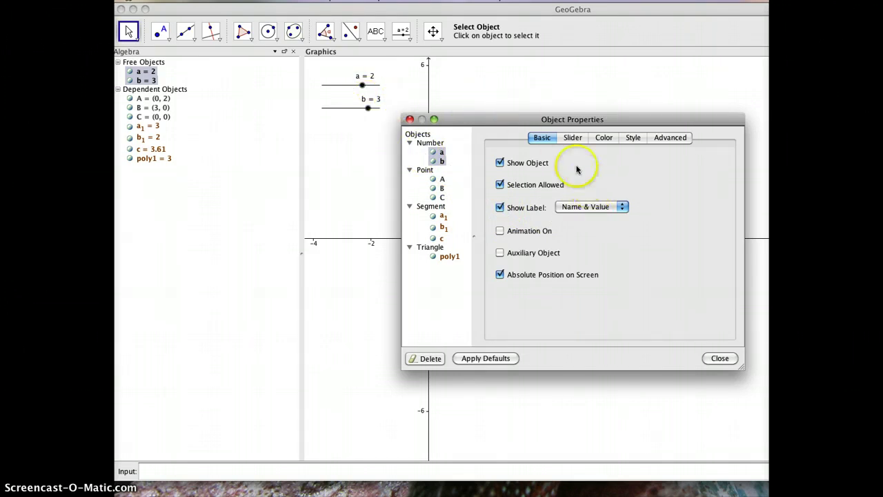
Set the interval of both sliders to minimum 0 and maximum 10 with an increment of 1.
left_click(573, 138)
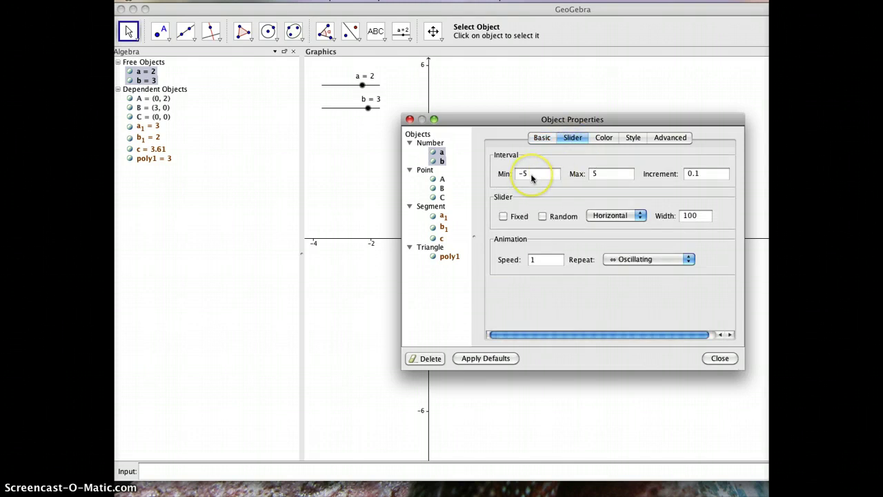
left_click_drag(529, 174, 505, 174)
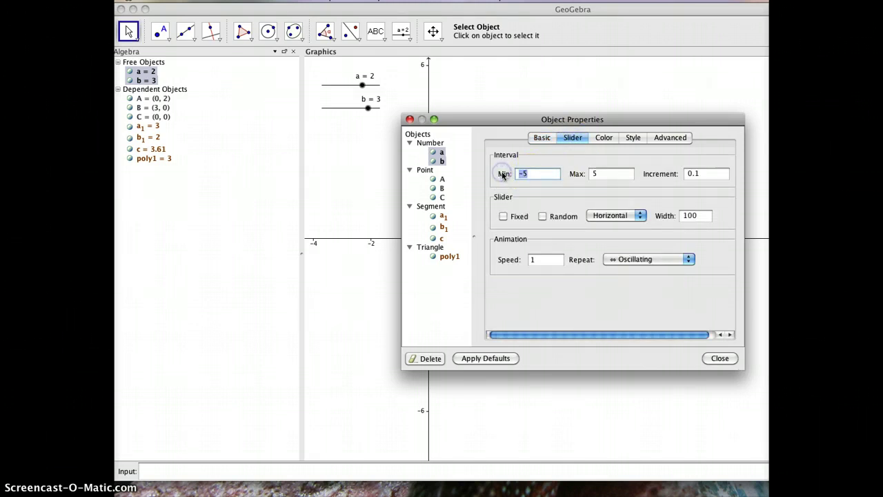
type("0")
left_click(572, 198)
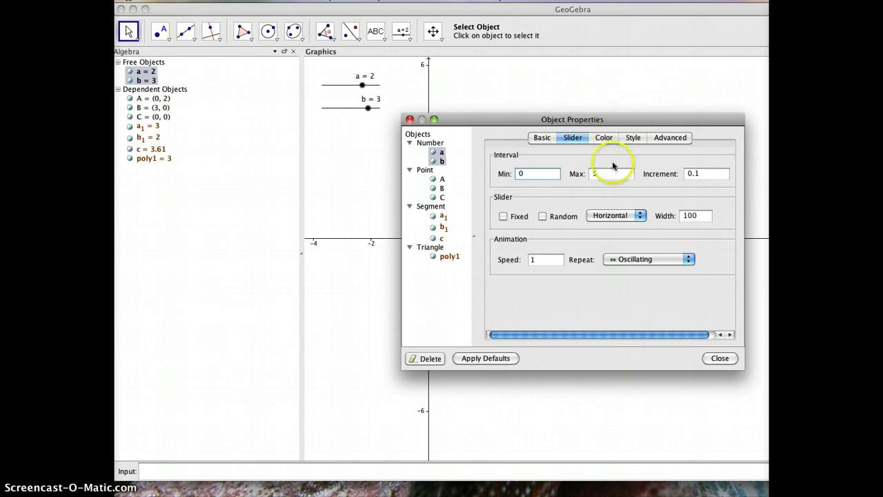
left_click_drag(617, 174, 586, 175)
type("10")
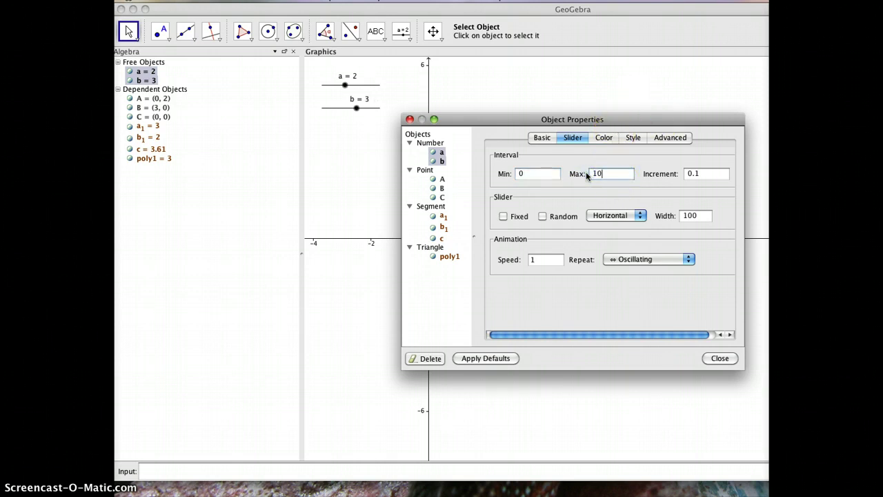
left_click(711, 174)
double_click(688, 173)
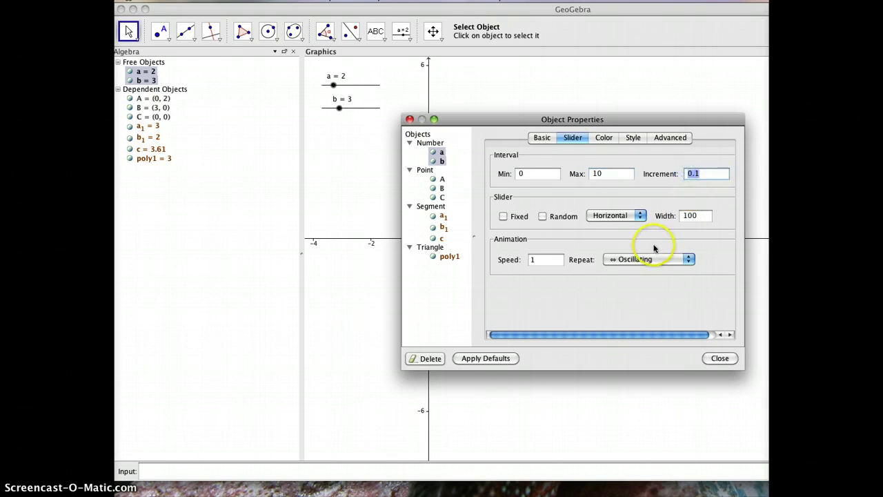
type("1")
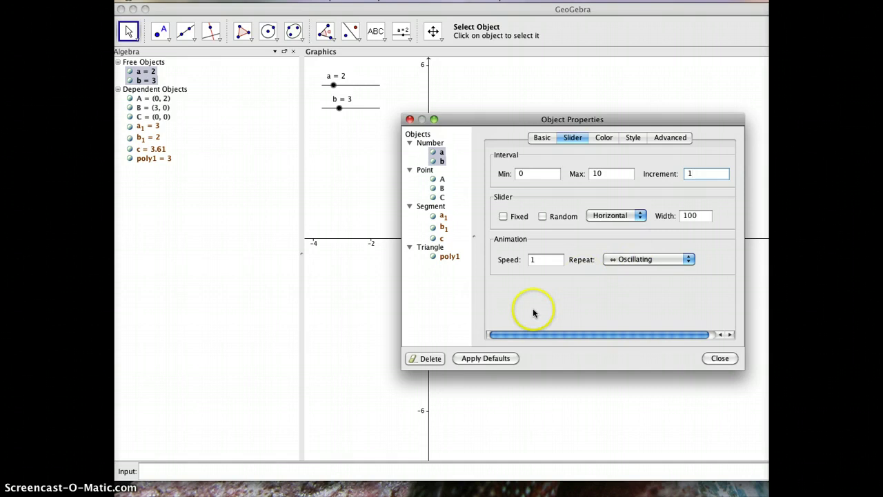
left_click(720, 359)
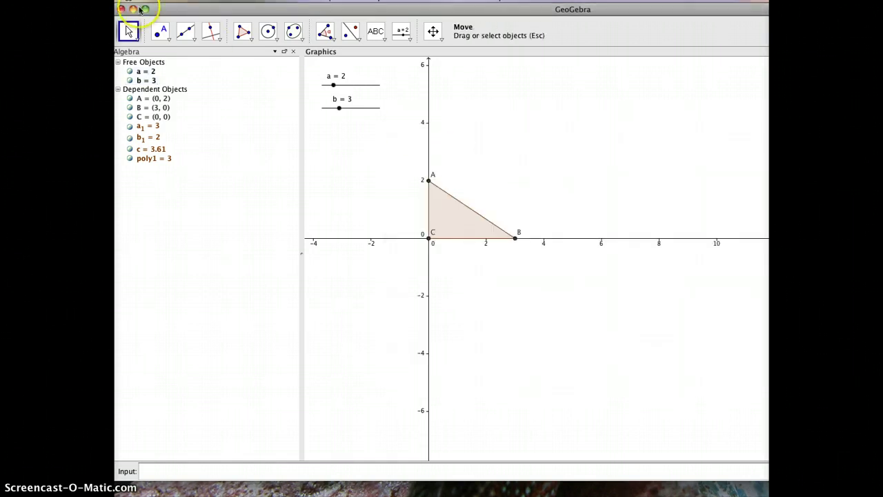
Set sliders a and b both to 4.
left_click(333, 86)
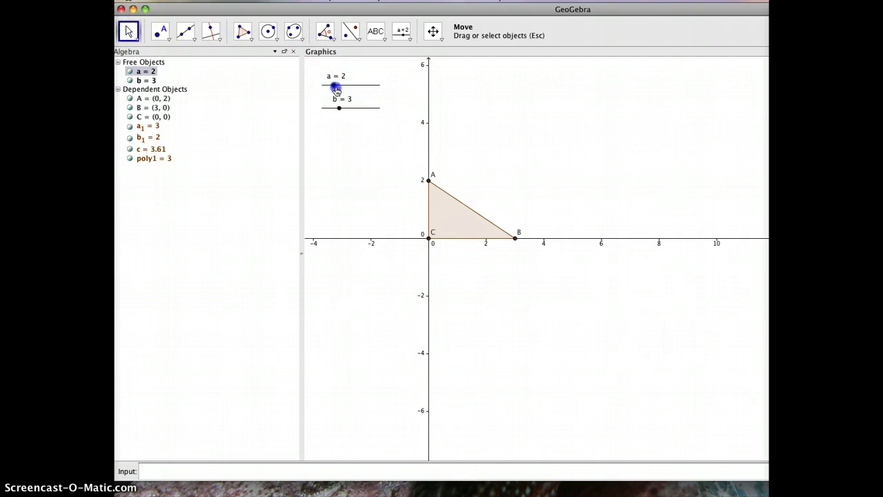
left_click_drag(336, 90, 349, 117)
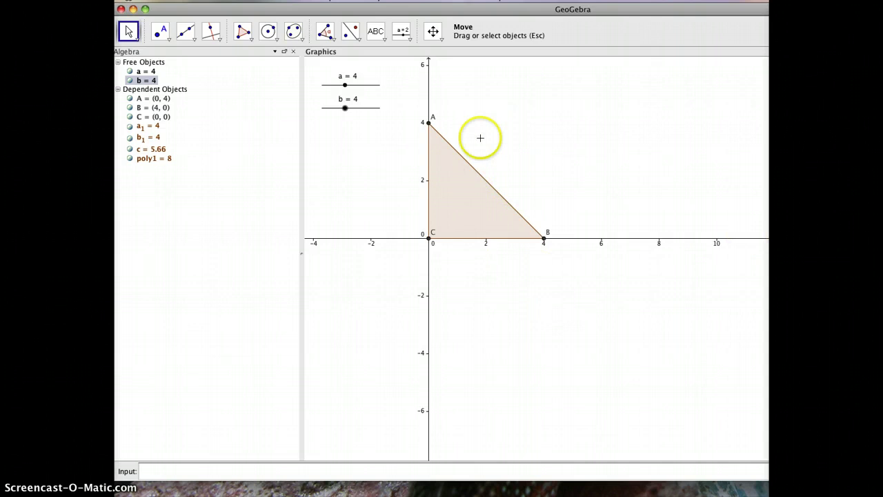
Create the dependent point (a+b,a+b) above and beyond the triangle.
left_click(433, 32)
left_click_drag(408, 121, 384, 243)
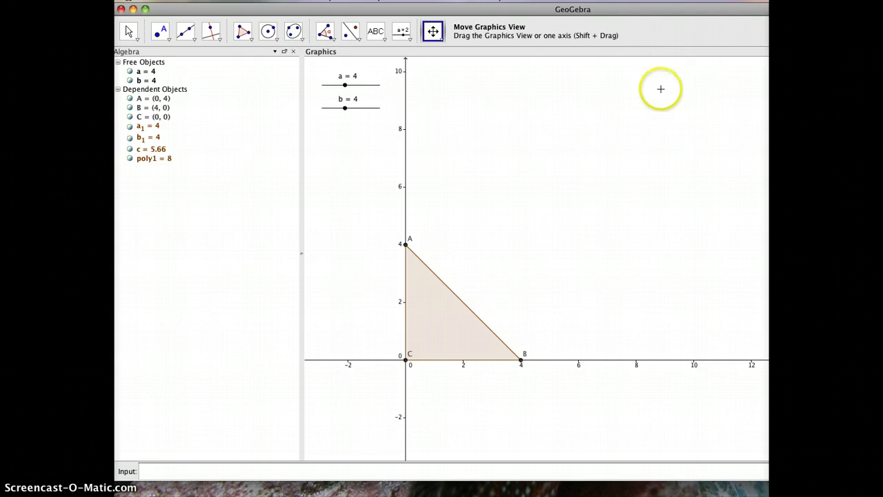
left_click(366, 471)
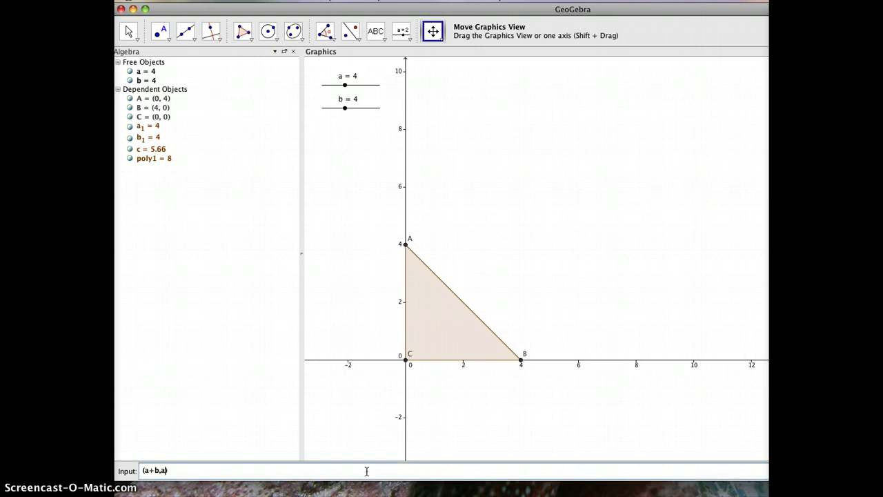
key("Return")
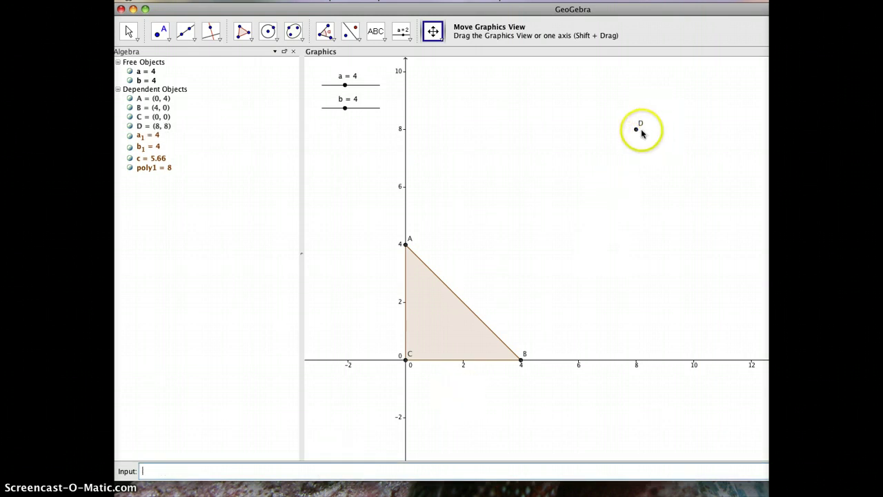
mouse_move(640, 134)
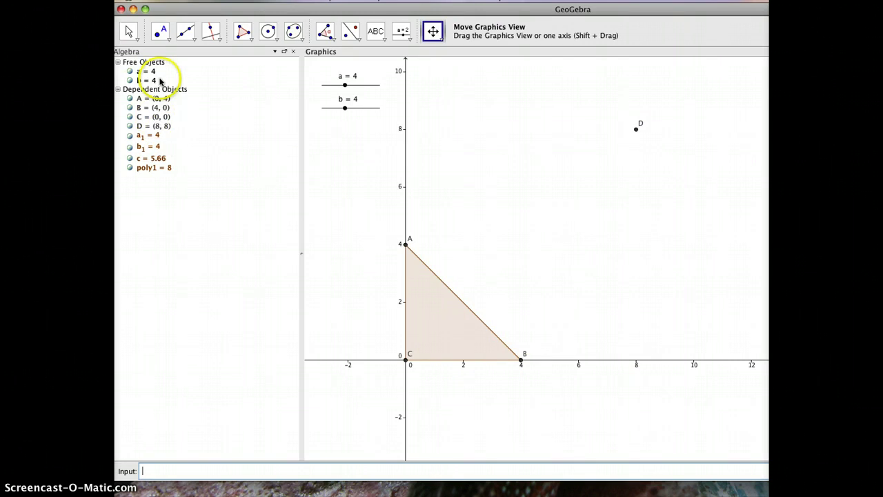
Create the midpoint between points C and D.
left_click(165, 40)
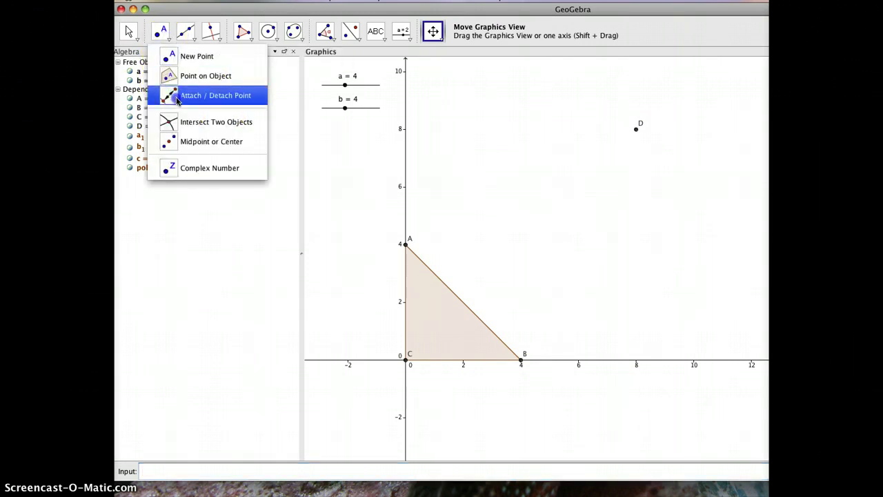
left_click(216, 142)
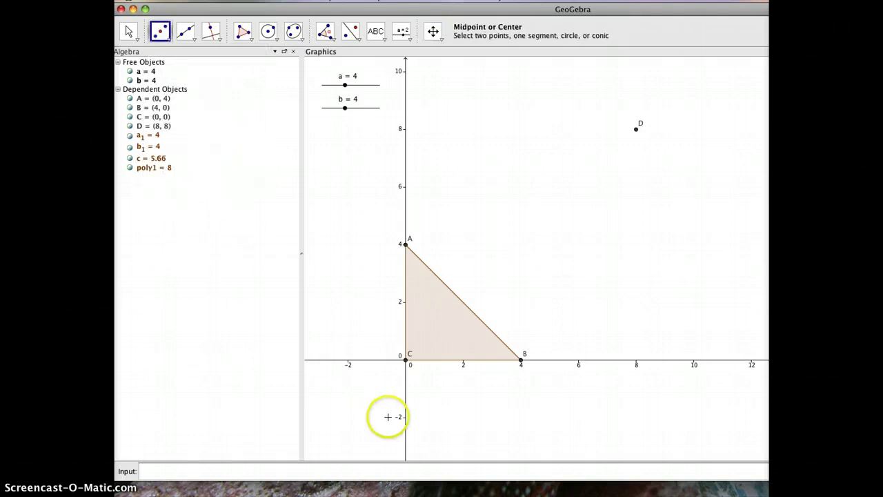
left_click(406, 367)
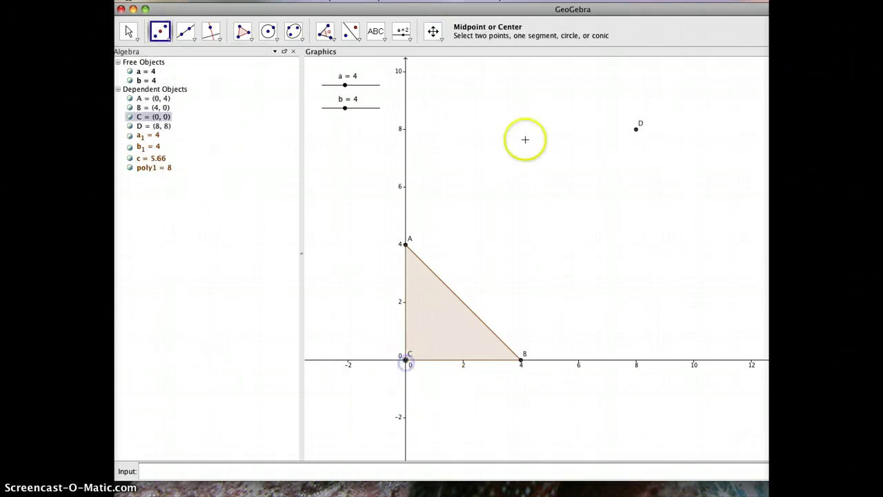
left_click(636, 133)
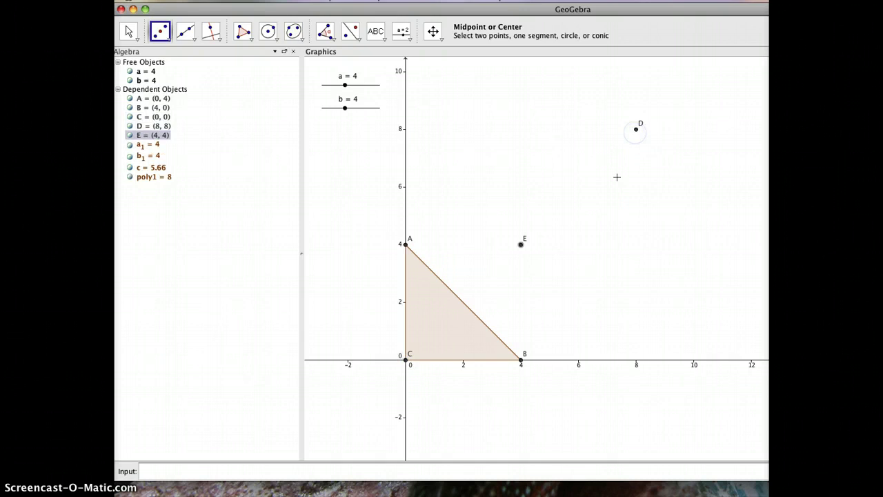
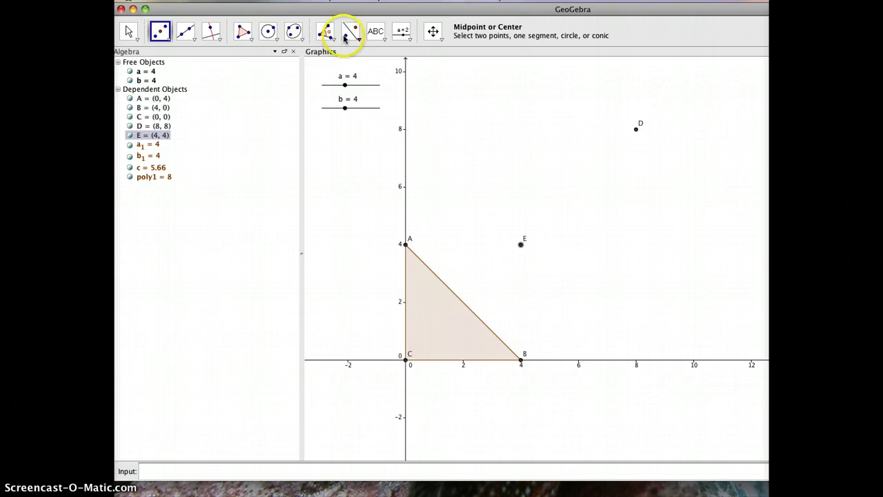
Rotate triangle ABC around midpoint E by 90° counter clockwise.
left_click(345, 39)
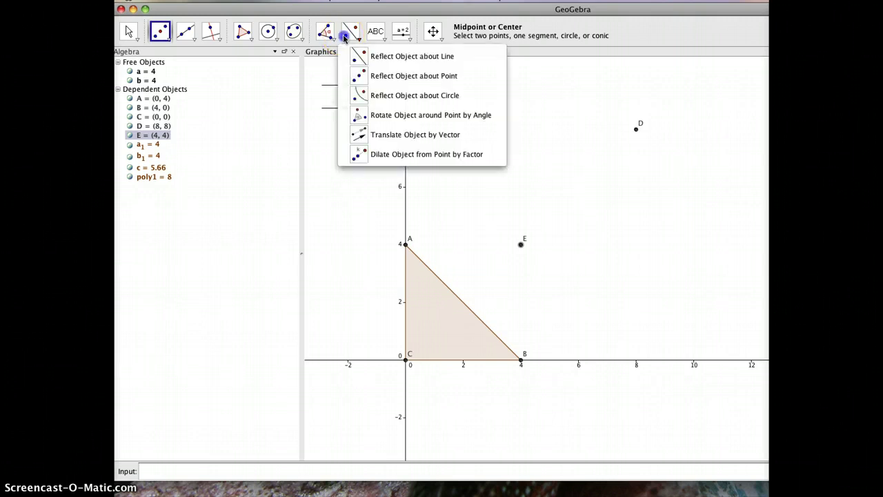
left_click(383, 116)
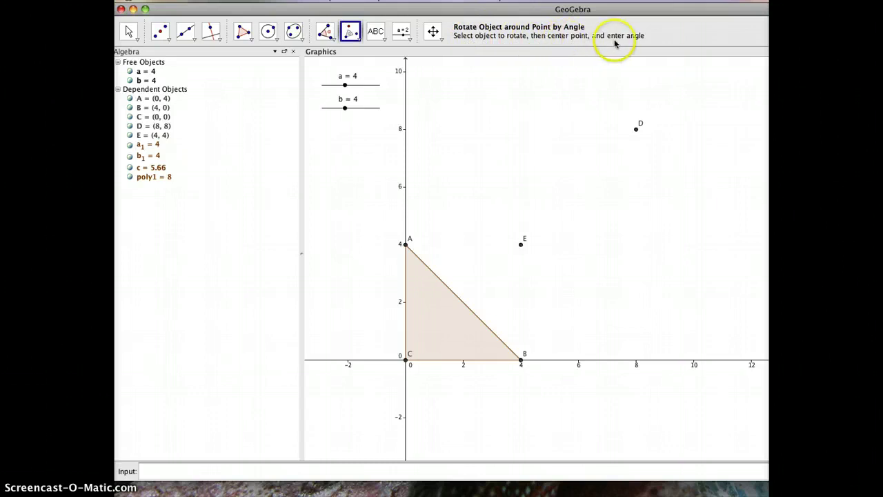
left_click(447, 326)
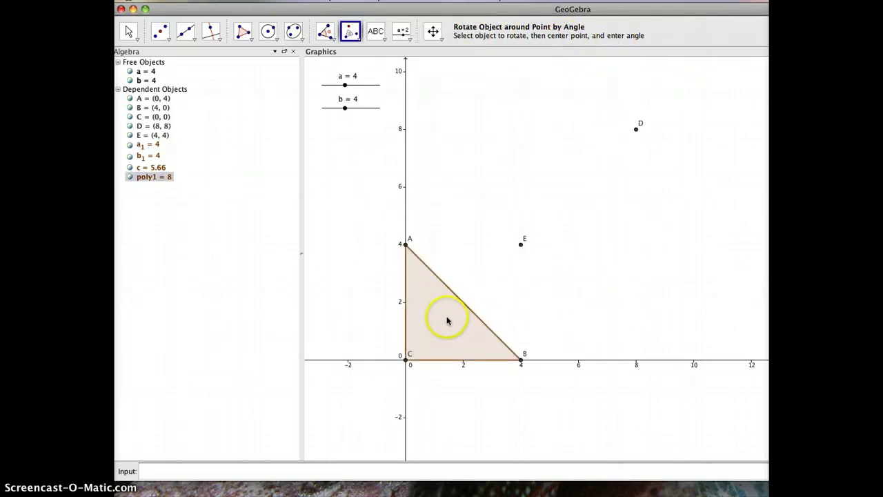
left_click(445, 322)
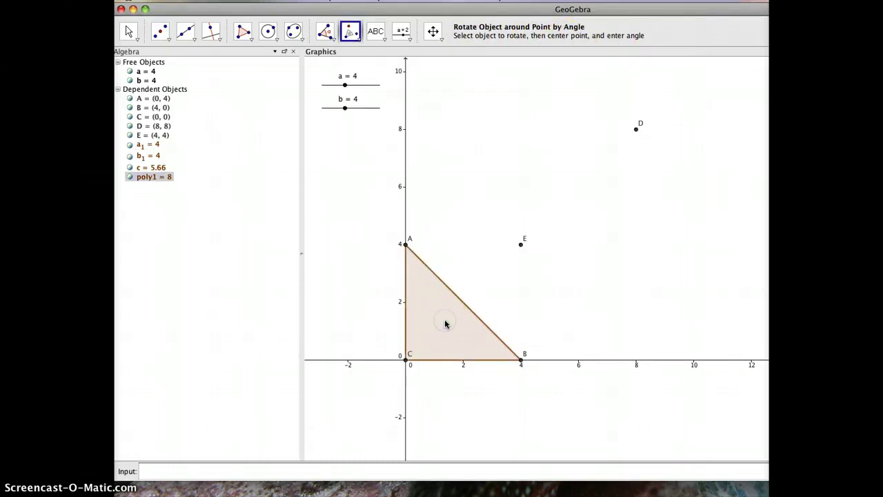
left_click(521, 244)
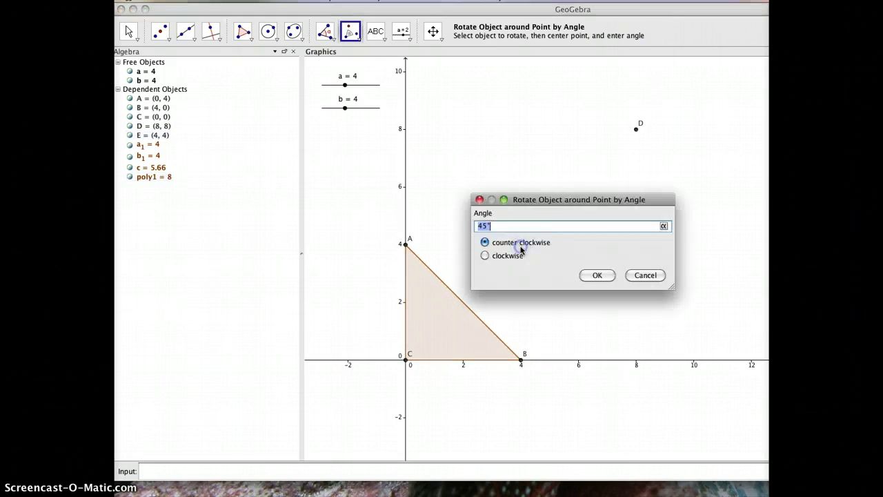
left_click(509, 273)
type("90")
left_click(526, 266)
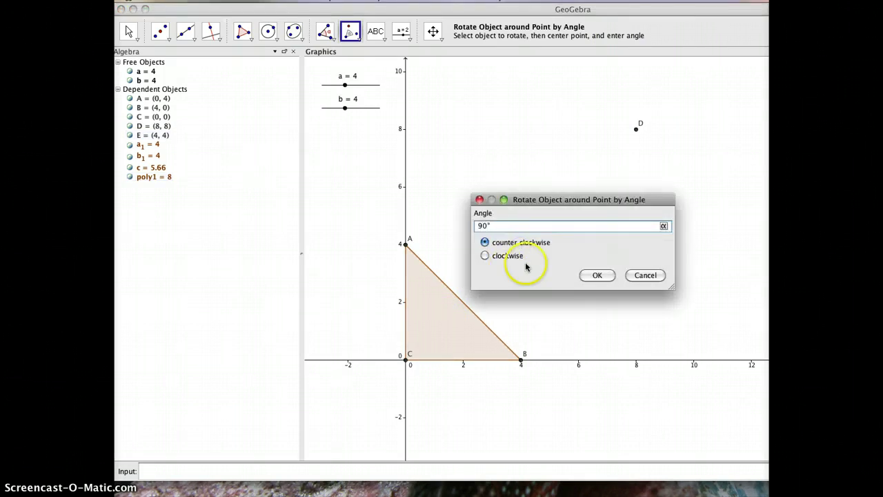
left_click(595, 275)
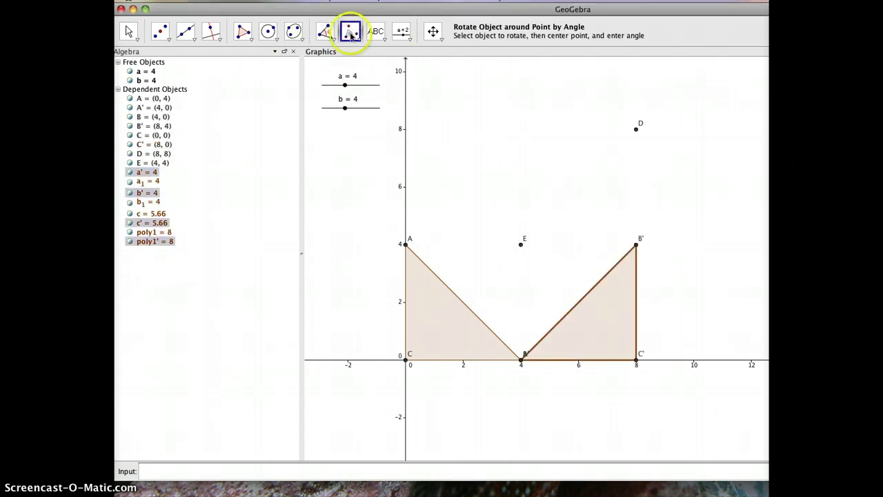
Rotate triangle A'B'C' around point E by 90° counter clockwise, and repeat the same rotation on the resulting triangle to complete the outer square.
left_click(641, 292)
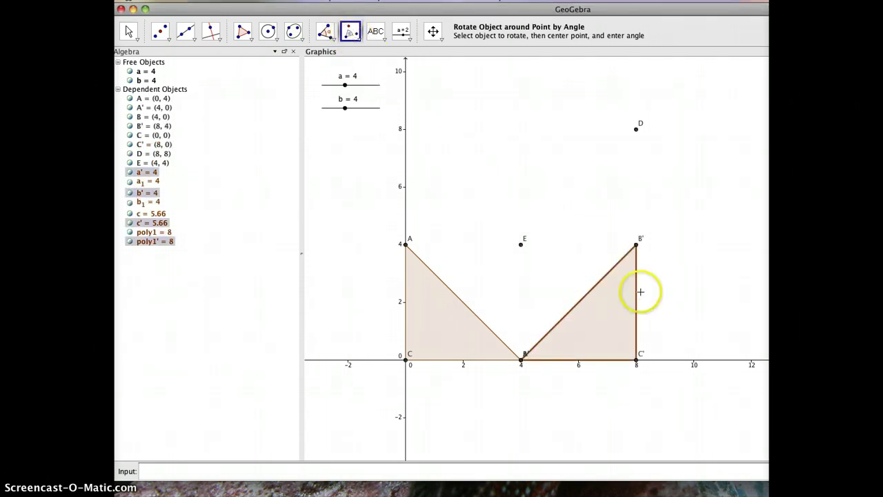
left_click(623, 331)
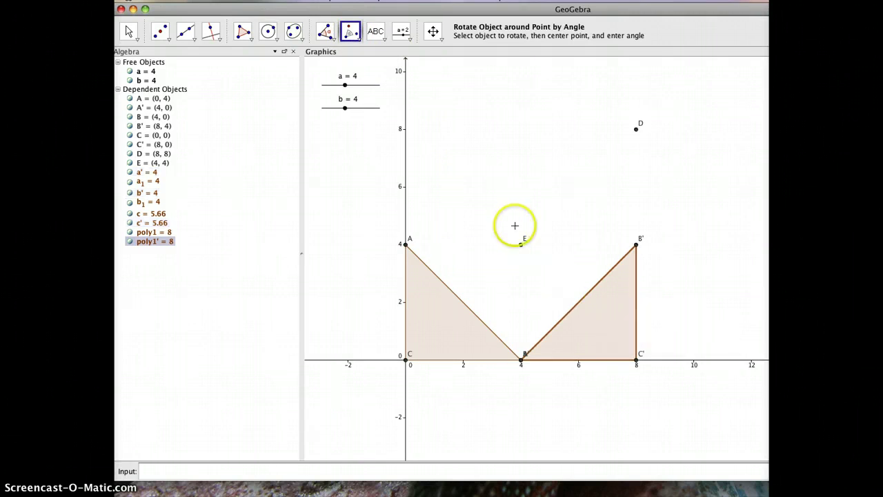
left_click(522, 245)
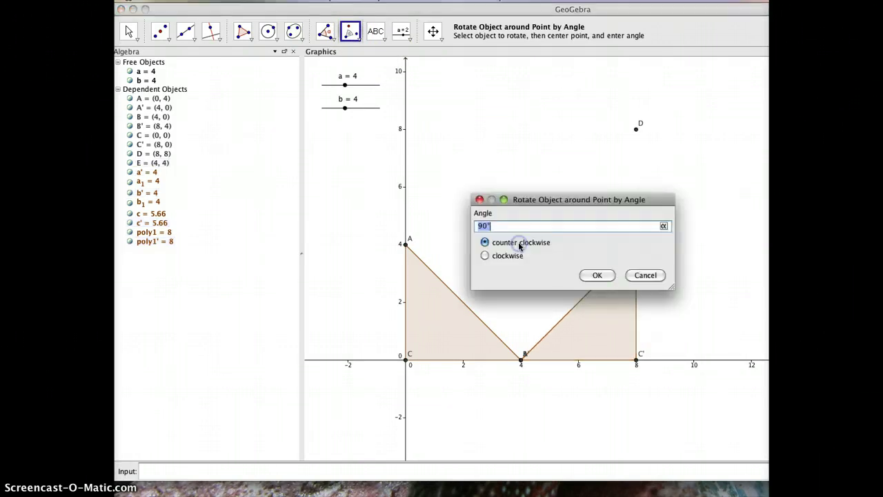
key("Return")
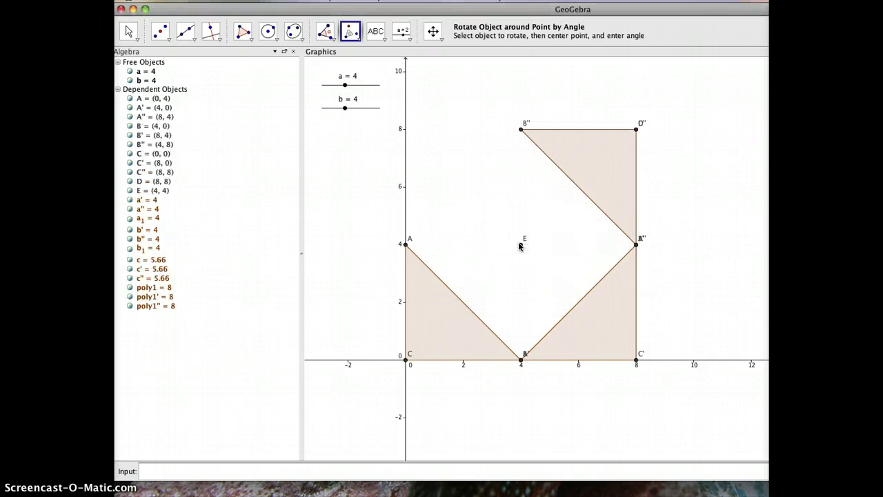
left_click(610, 165)
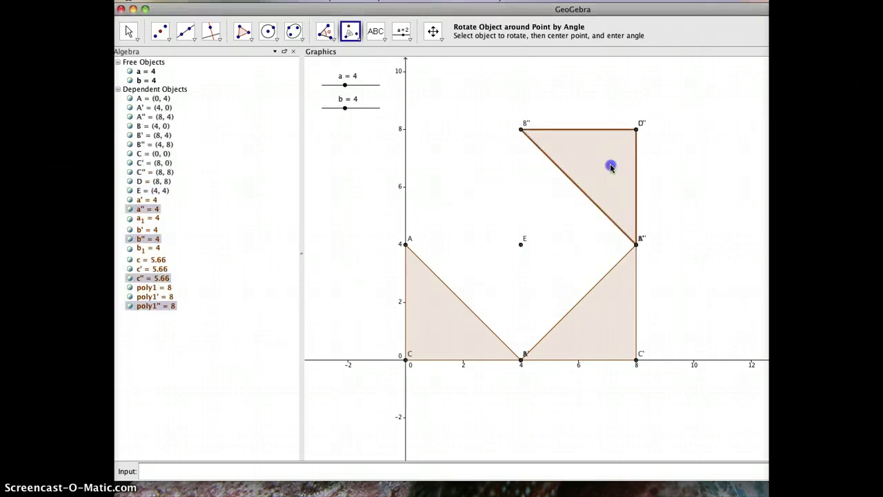
left_click(522, 244)
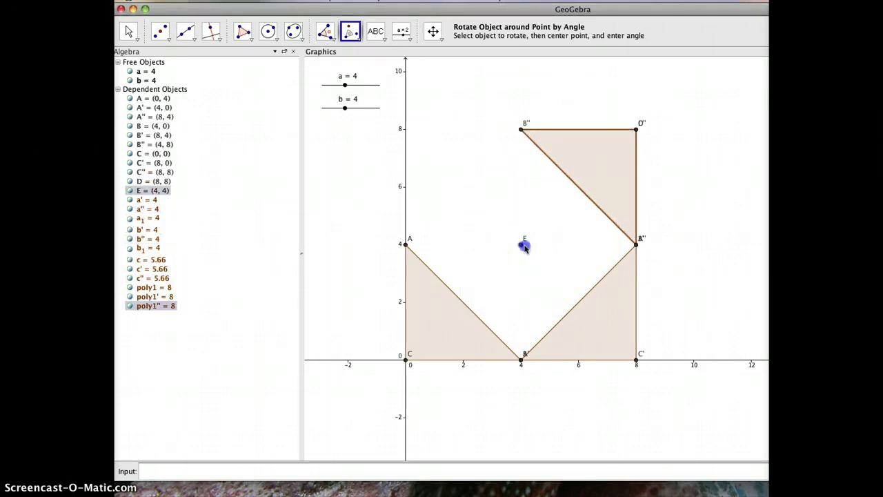
key("Return")
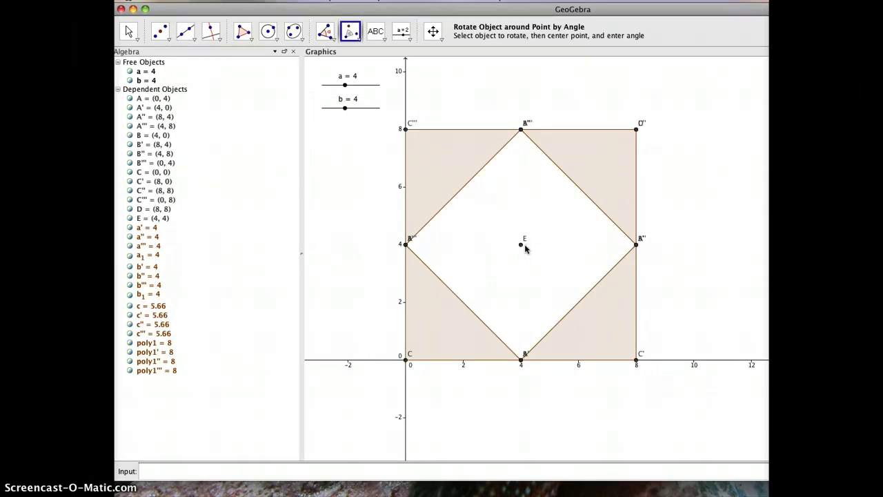
Set slider a to 3 and slider b to 5.
left_click(127, 31)
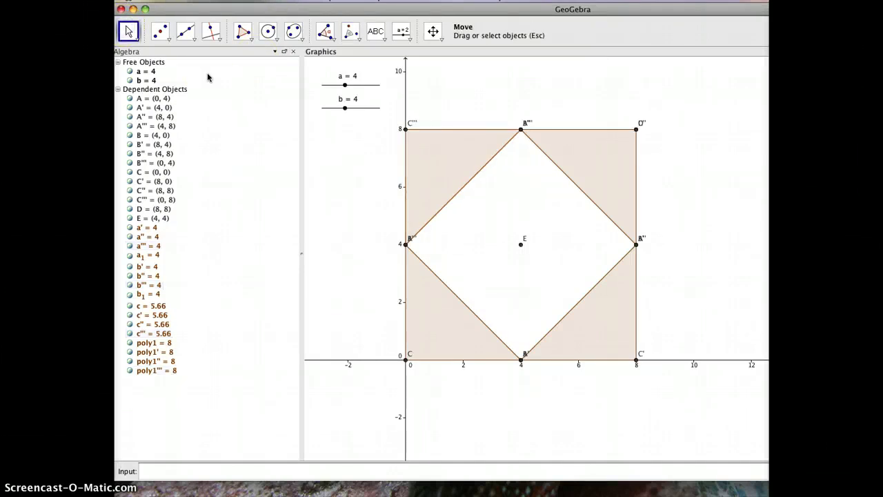
left_click(345, 86)
left_click_drag(344, 88, 351, 113)
left_click(345, 108)
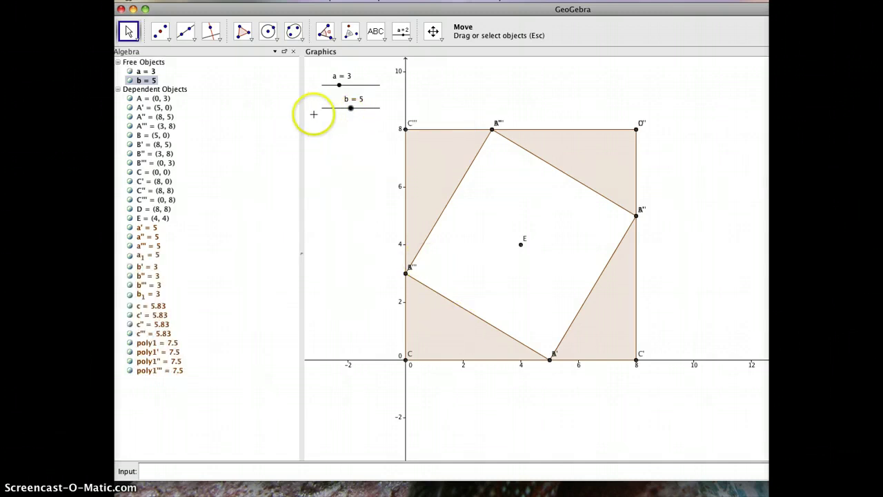
Insert the dynamic text "b=" linked to object b and place it just below the horizontal leg of triangle ABC.
left_click(376, 32)
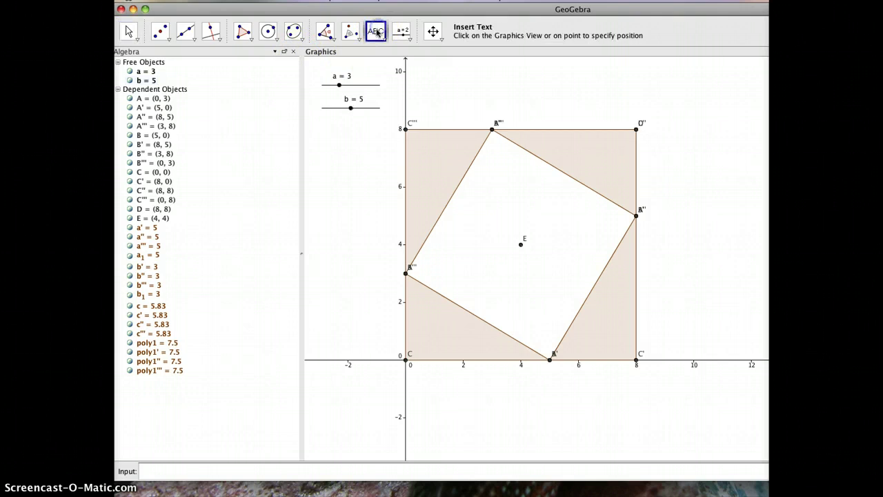
left_click(432, 383)
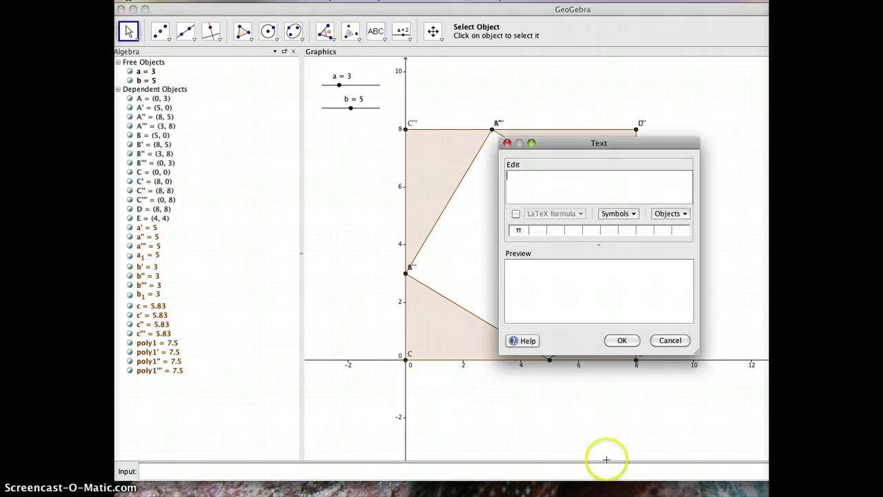
type("b=")
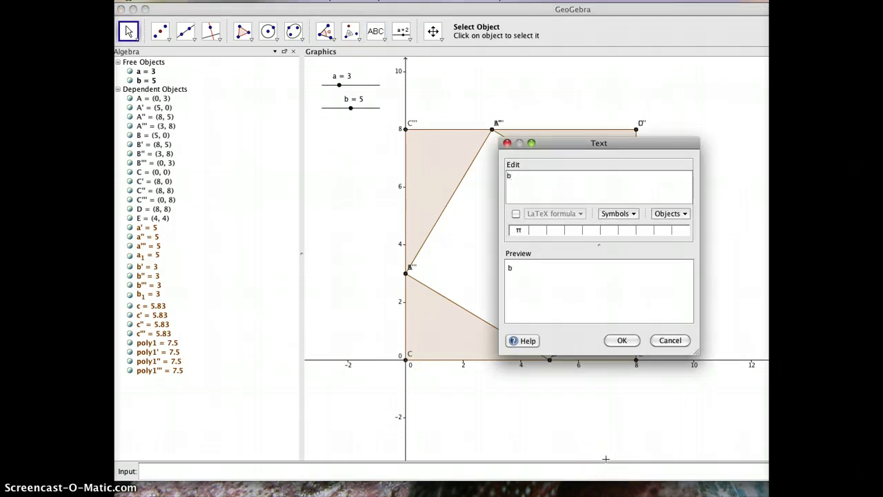
left_click(668, 215)
scroll(667, 235, "down", 5)
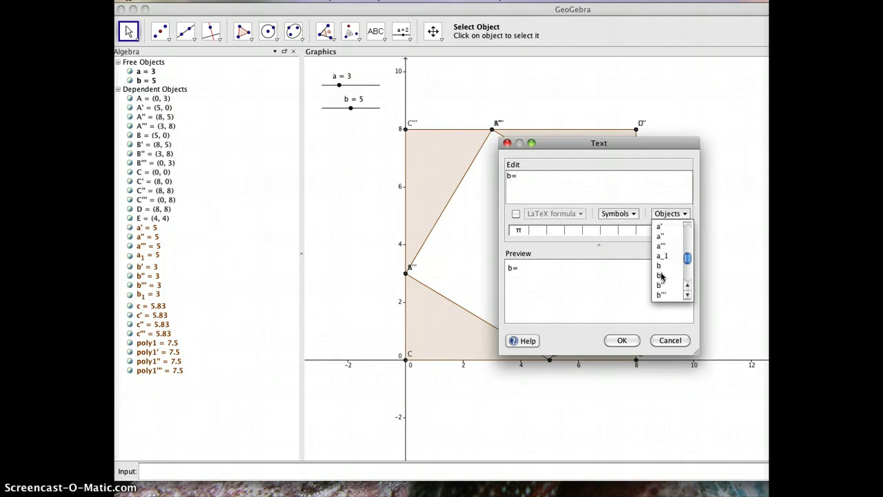
left_click(661, 283)
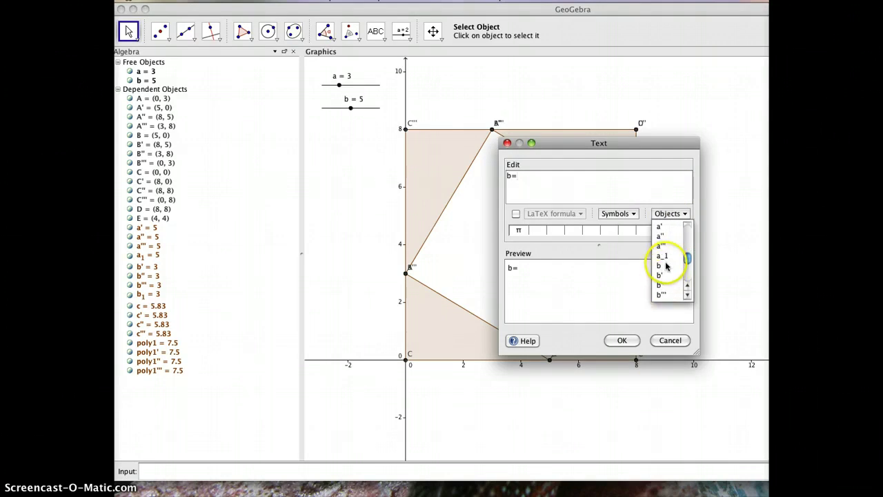
left_click(664, 266)
left_click(638, 340)
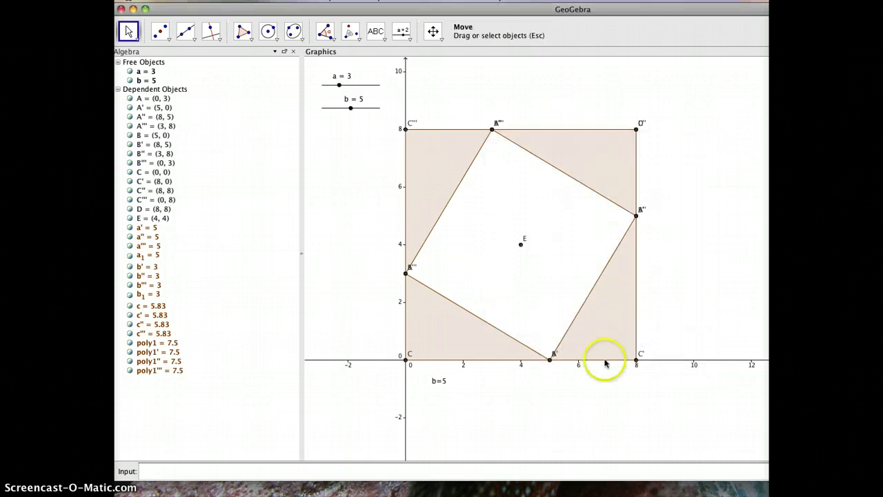
left_click_drag(440, 457, 450, 381)
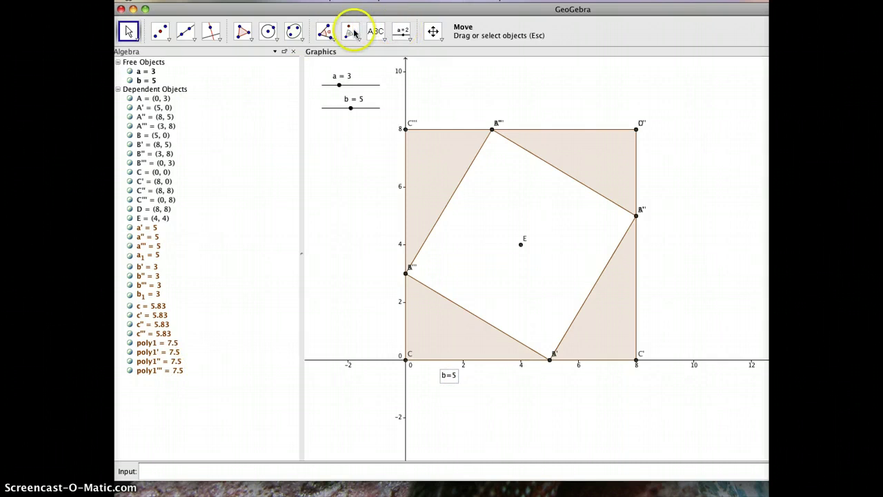
Insert the dynamic text "a=" linked to object a and place it just outside the vertical leg of triangle ABC.
left_click(375, 31)
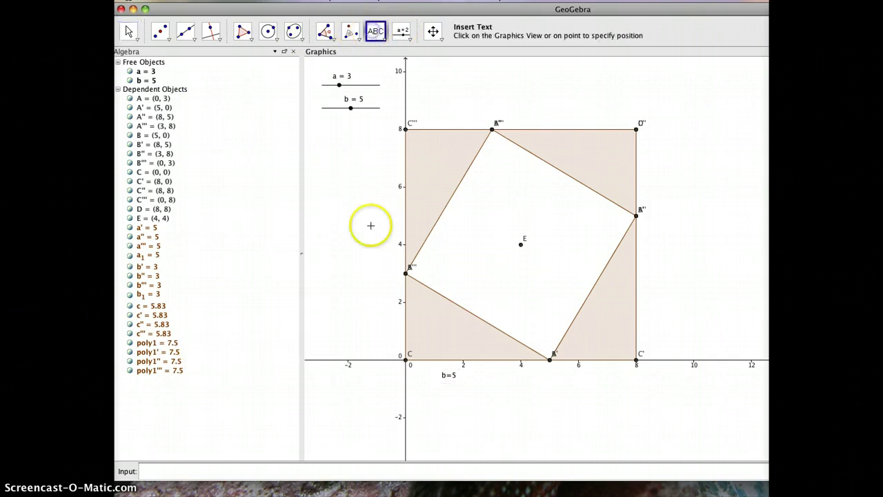
left_click(363, 315)
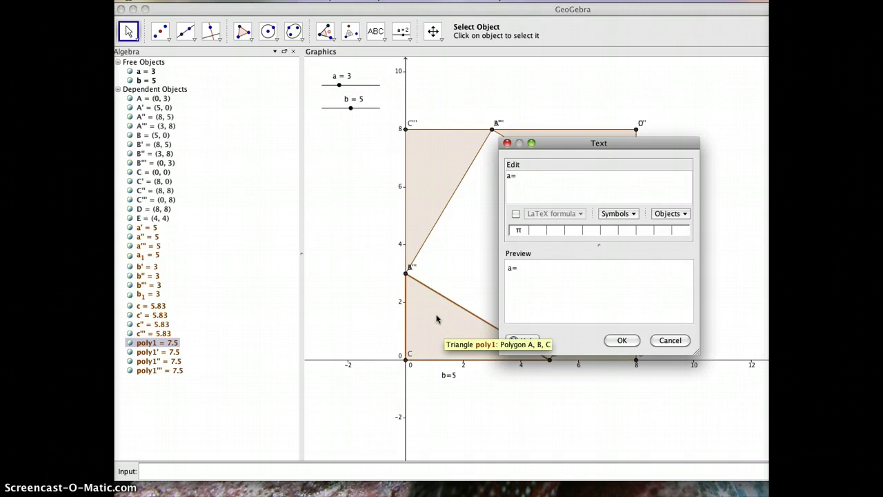
left_click(671, 214)
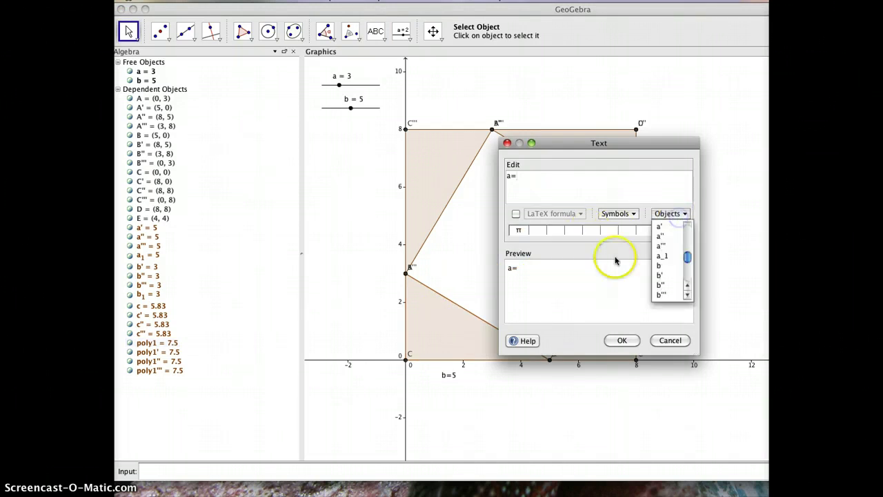
scroll(661, 261, "up", 2)
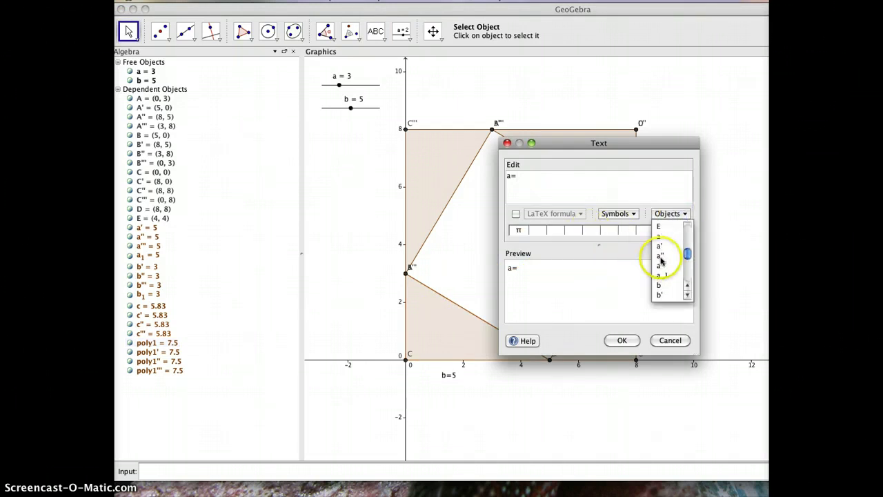
left_click(661, 237)
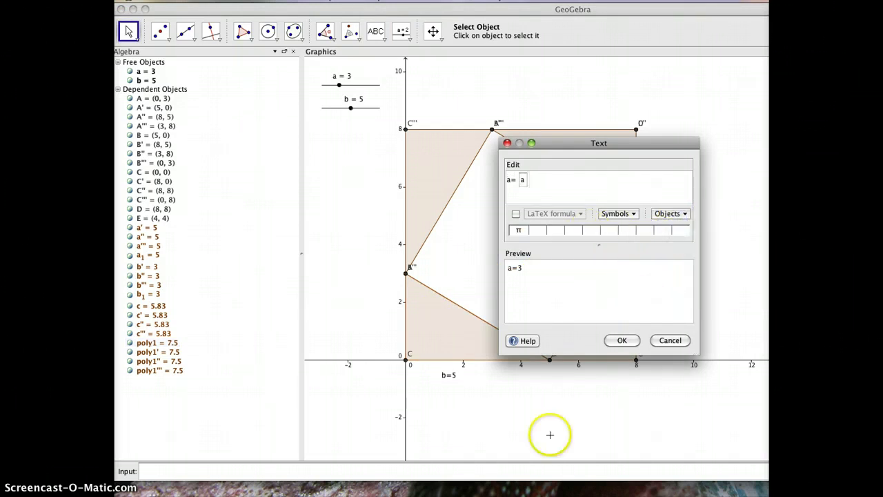
left_click(622, 340)
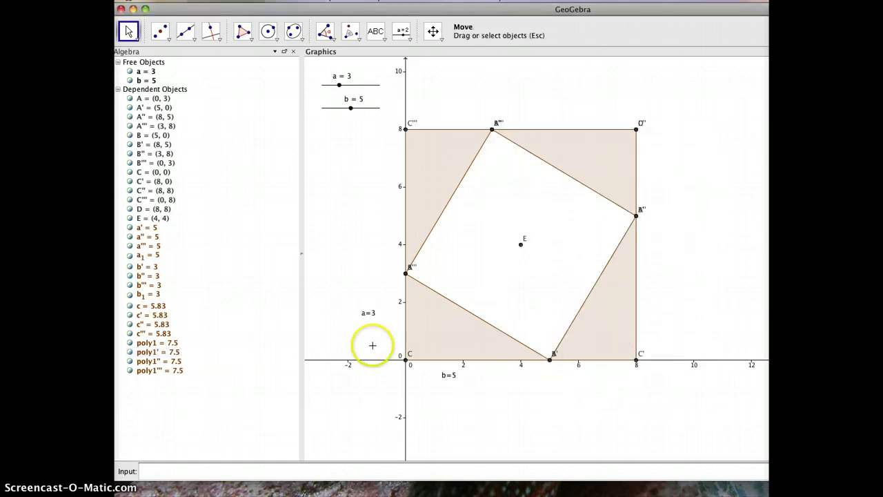
left_click_drag(367, 314, 392, 343)
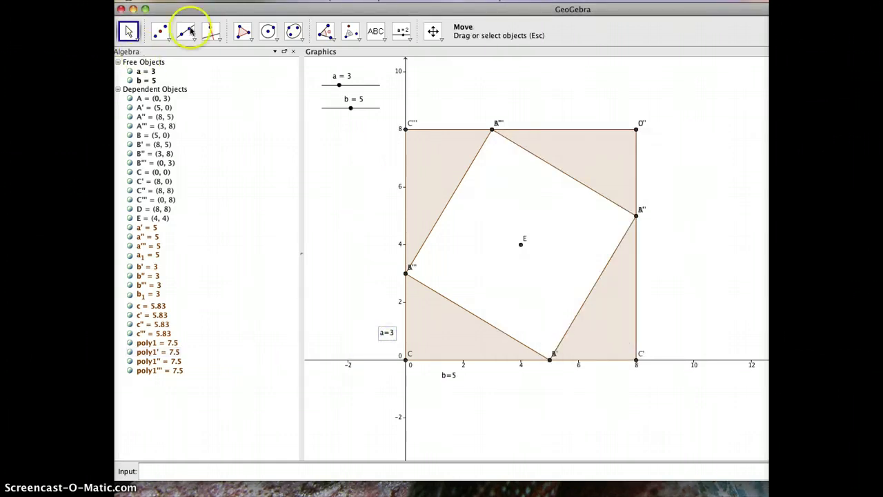
Set slider b to 4 and keep slider a at 3.
mouse_move(339, 85)
left_mouse_down()
mouse_move(349, 89)
mouse_move(345, 112)
mouse_move(339, 84)
left_mouse_up()
left_click(344, 85)
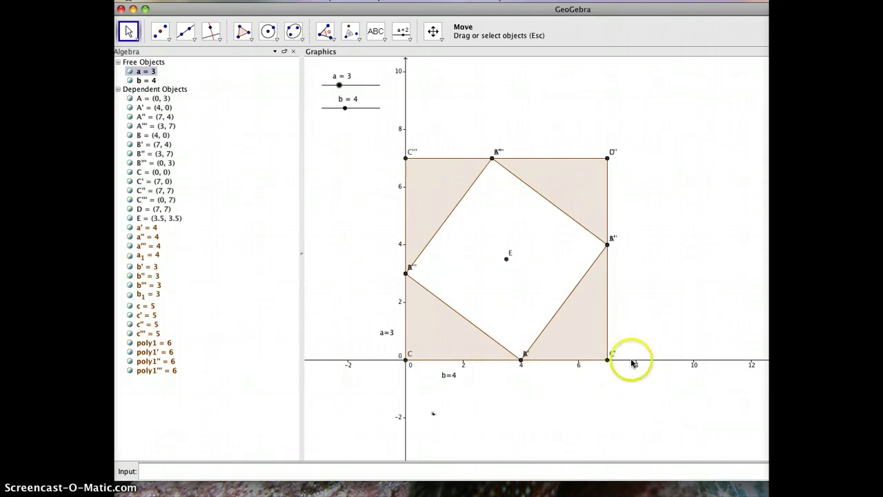
Create the slider-dependent point (a+b+1,0) on the horizontal axis beyond the outer square.
left_click(173, 485)
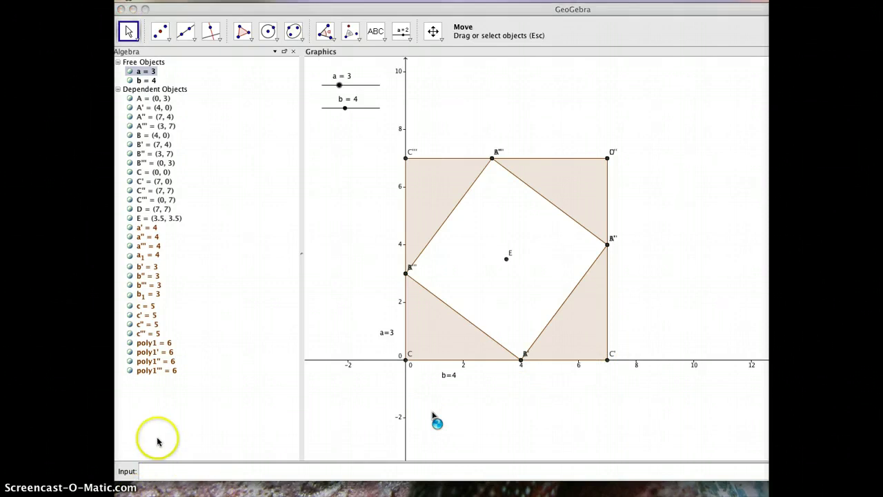
left_click(180, 474)
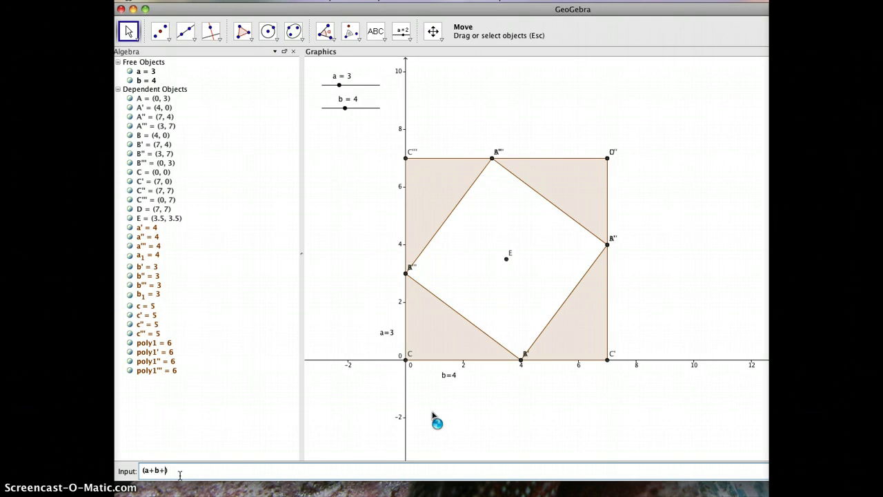
type("(a+b+1,0")
key("Return")
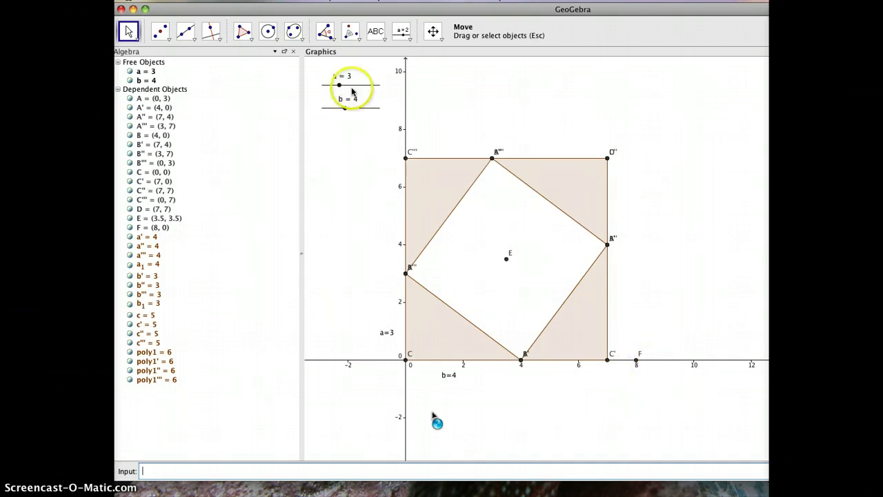
Vary slider a to check how point F follows the square, and return it to 3.
mouse_move(339, 85)
left_mouse_down()
mouse_move(348, 85)
mouse_move(340, 89)
left_mouse_up()
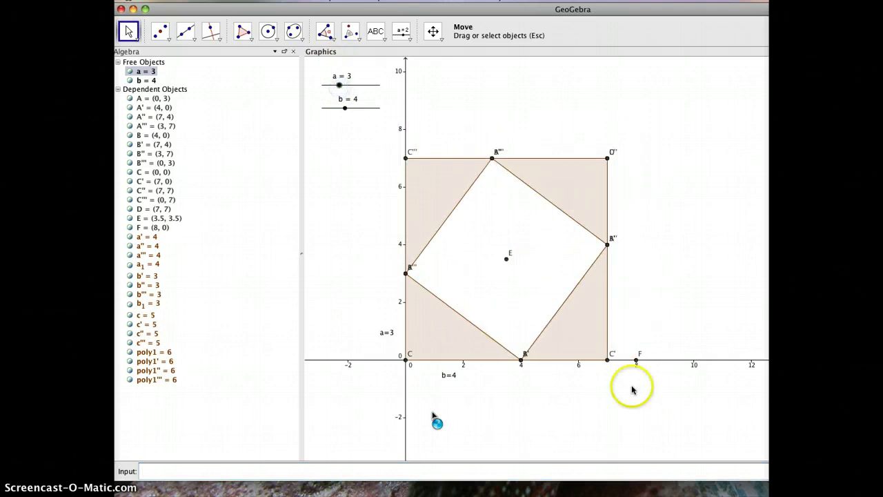
left_click(203, 449)
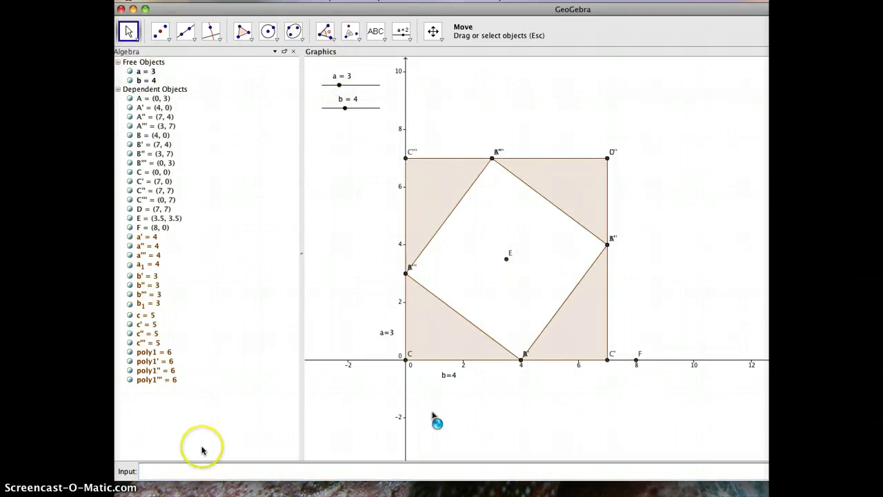
left_click(574, 483)
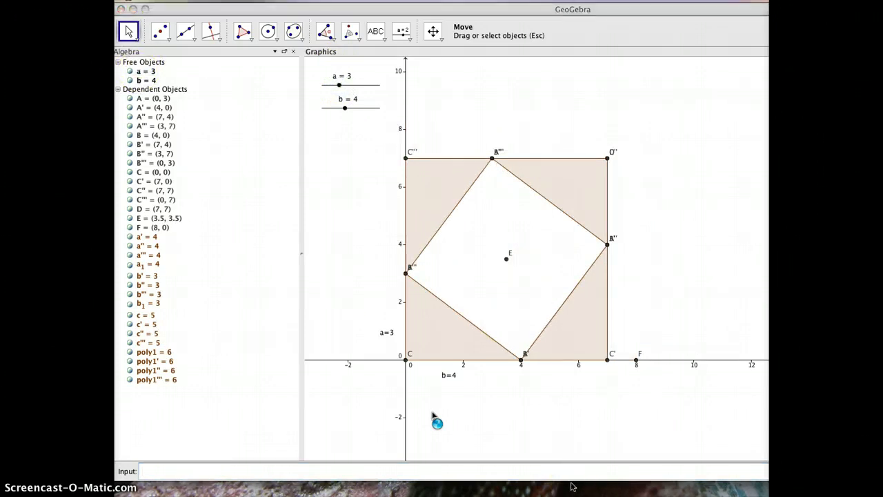
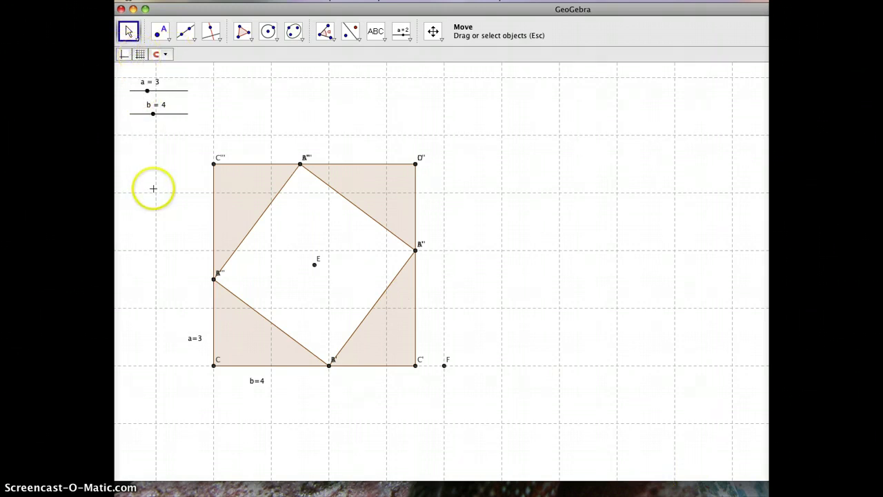
Colour the square's upper-left triangle cyan and its lower-right triangle green.
left_click(259, 184)
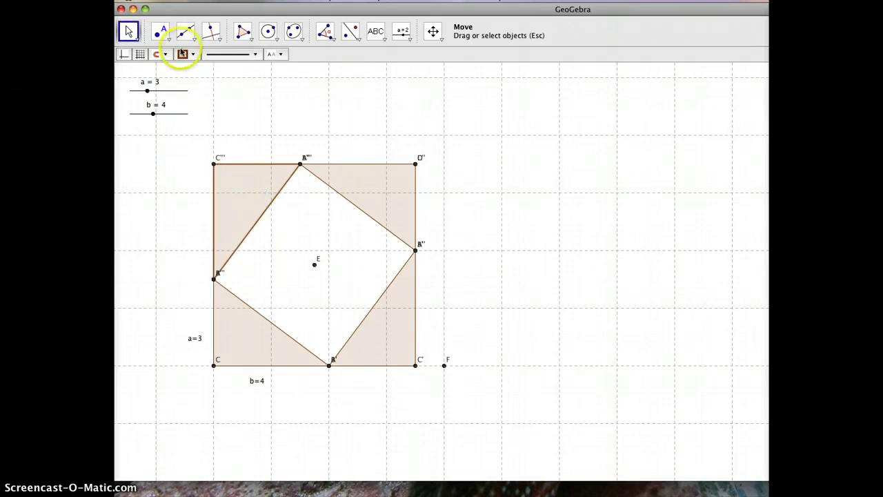
left_click(193, 55)
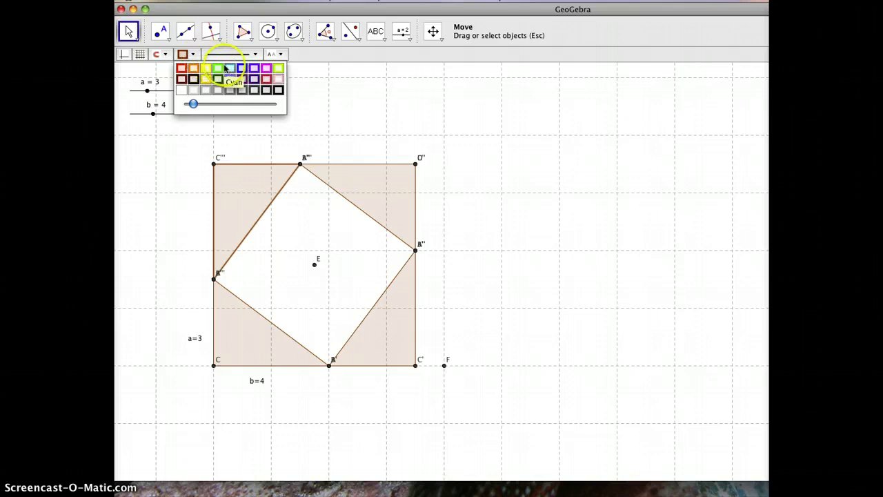
left_click(230, 69)
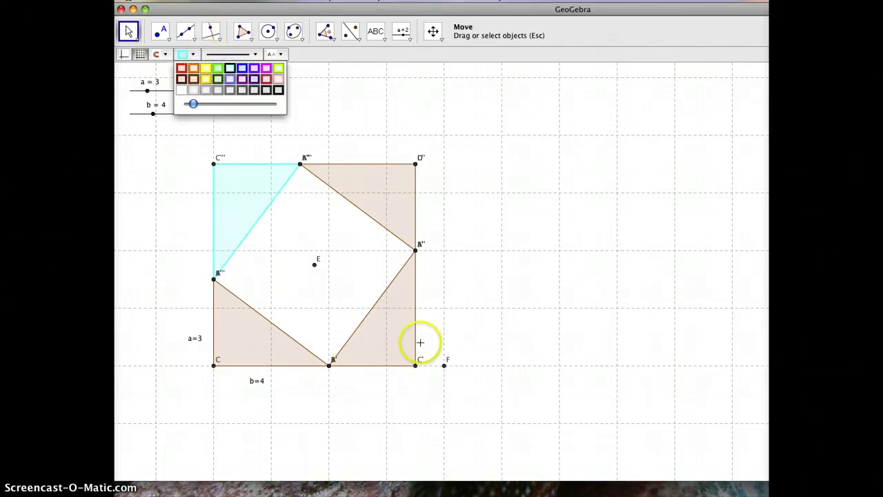
left_click(405, 345)
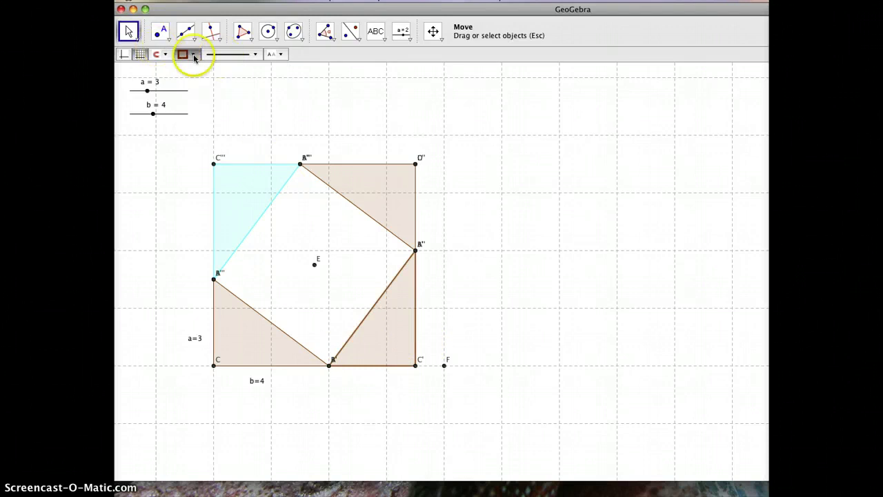
left_click(194, 54)
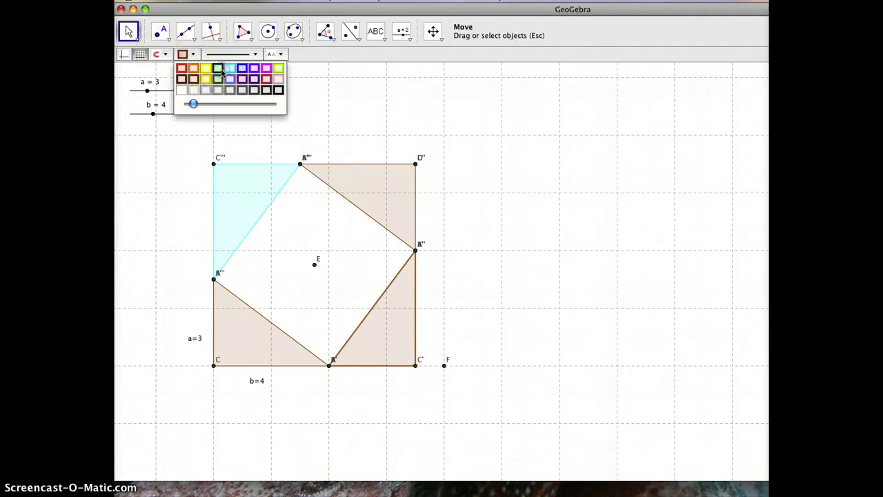
left_click(218, 69)
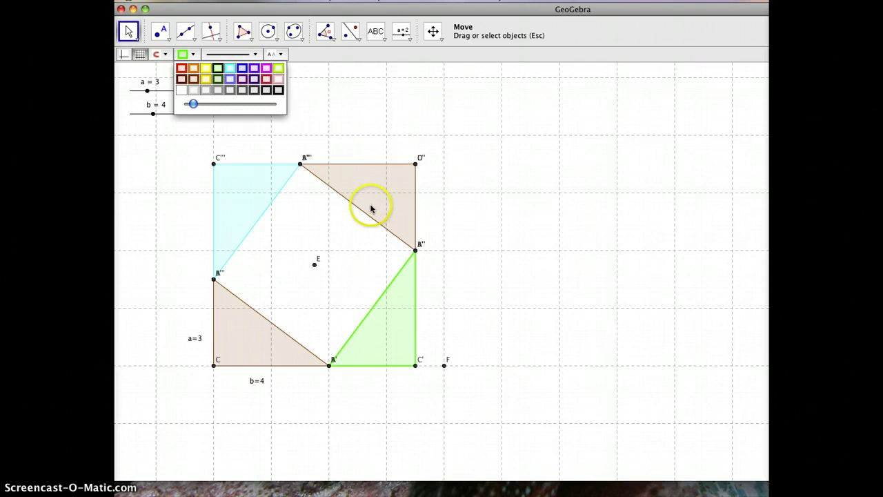
Colour the square's lower-left triangle orange and its upper-right triangle yellow.
left_click(255, 329)
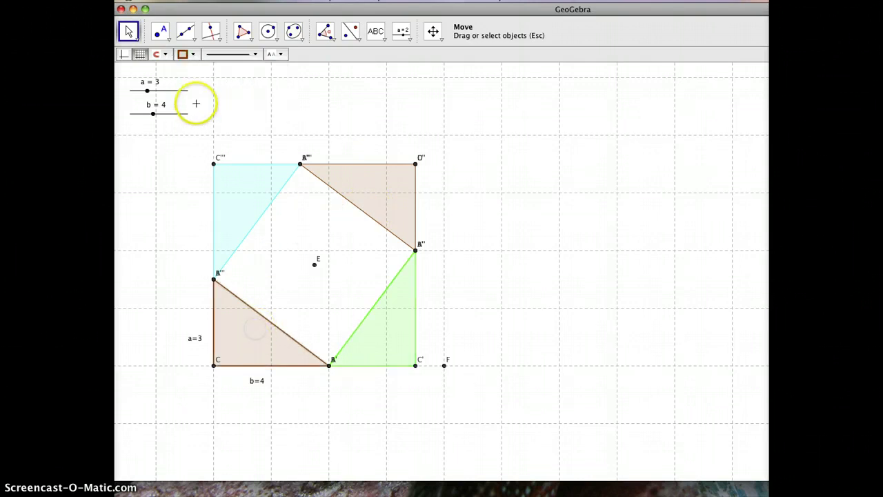
left_click(194, 56)
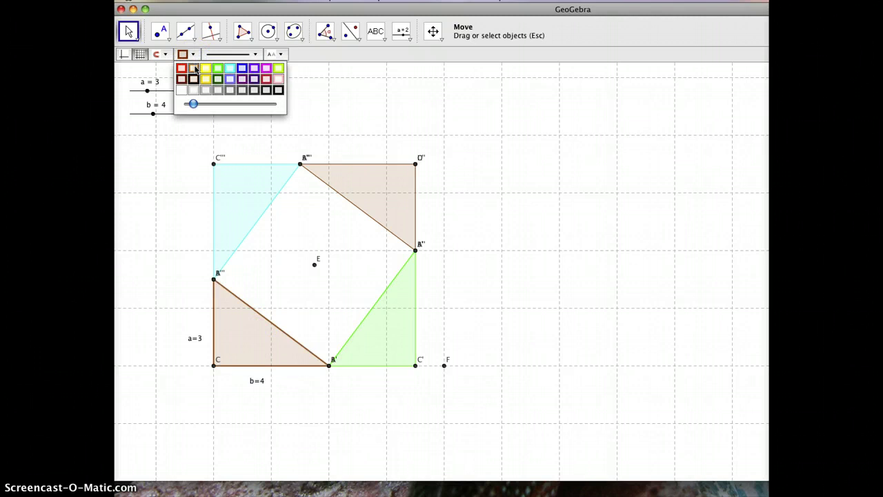
left_click(195, 69)
left_click(355, 198)
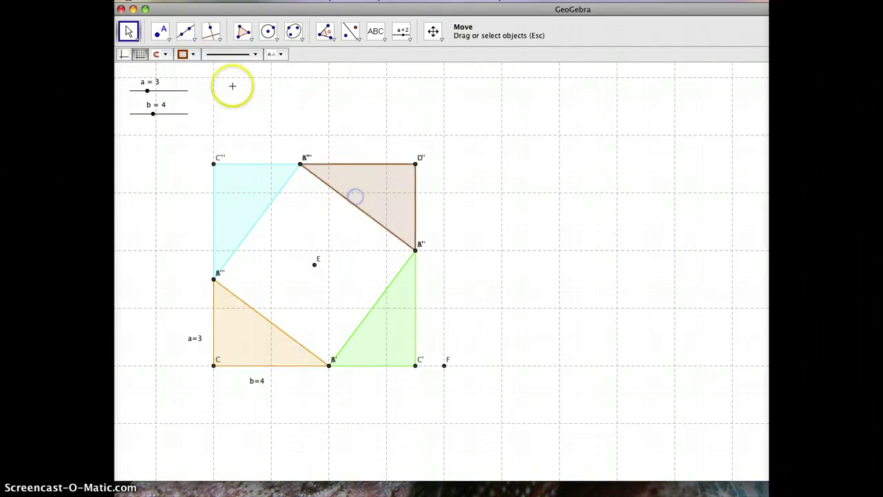
left_click(194, 55)
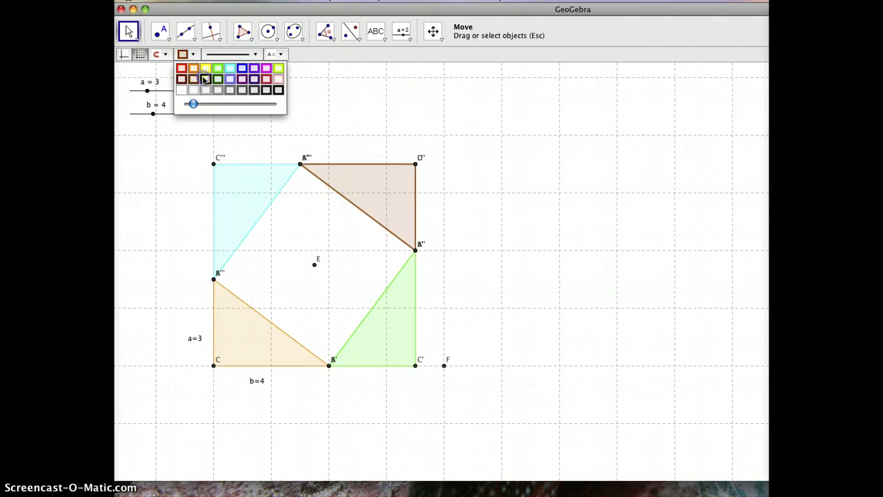
left_click(205, 67)
left_click(560, 232)
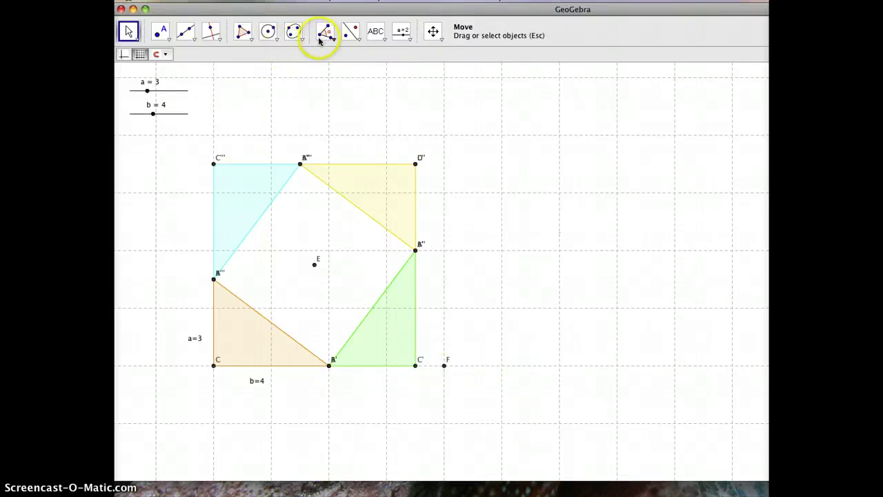
Translate the green triangle by the vector from its lower-left vertex A' to point F.
left_click(351, 33)
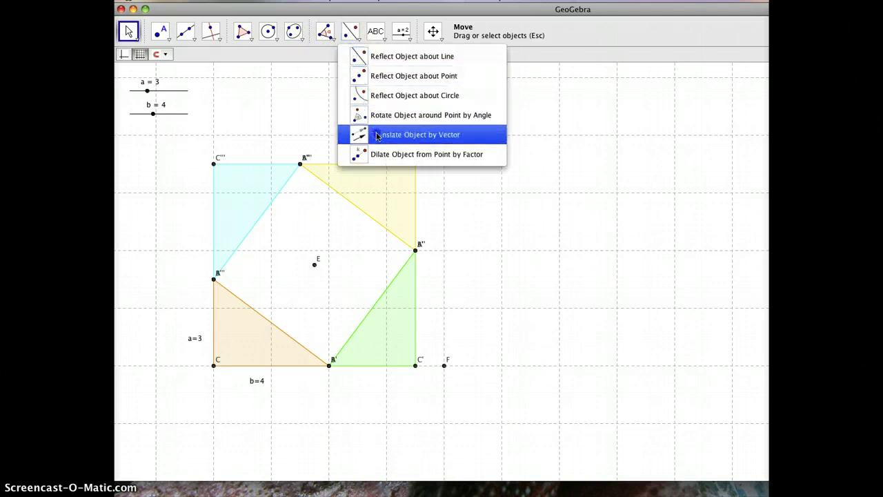
left_click(424, 136)
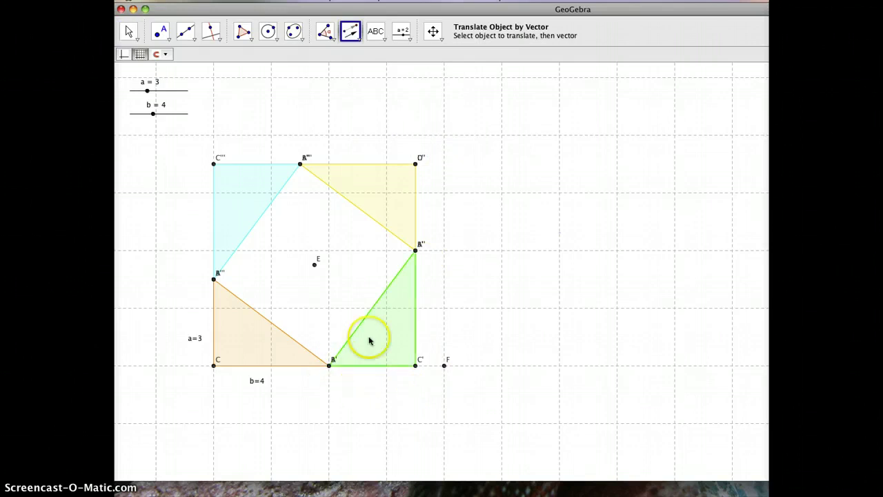
left_click(398, 315)
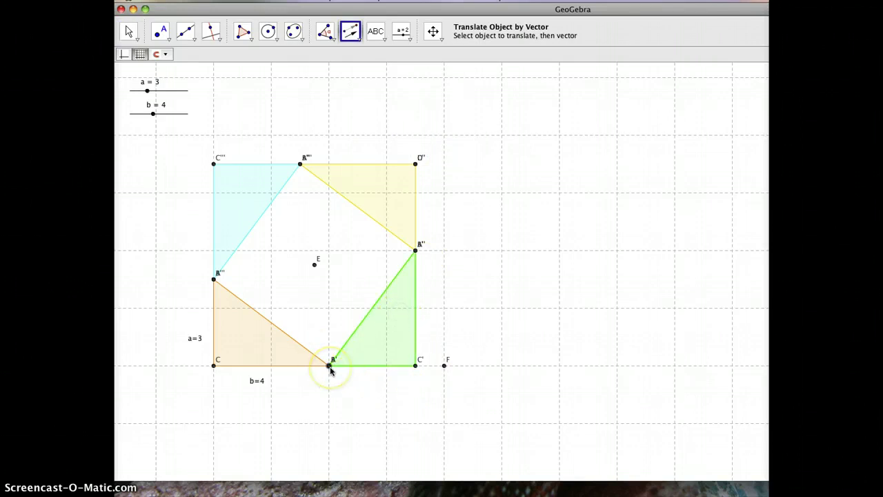
left_click_drag(330, 370, 447, 370)
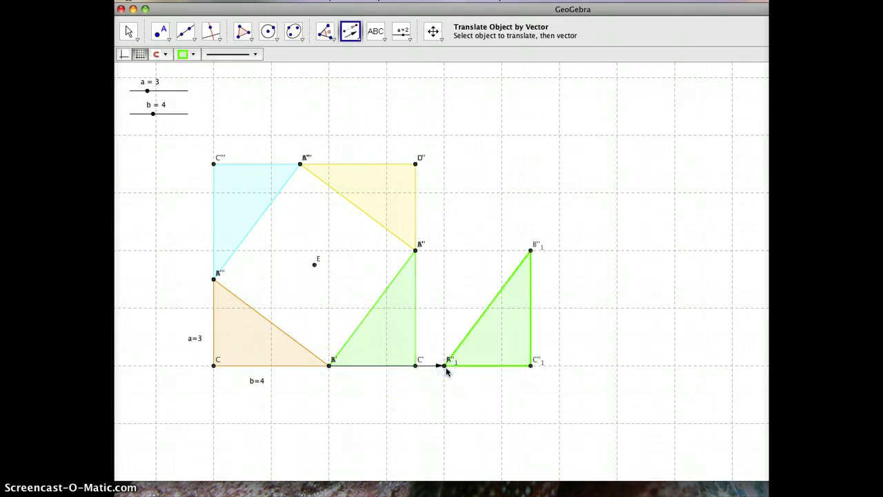
left_click(505, 329)
Translate the cyan triangle by the vector from its bottom vertex to point F, forming a rectangle with the green copy.
left_click(416, 213)
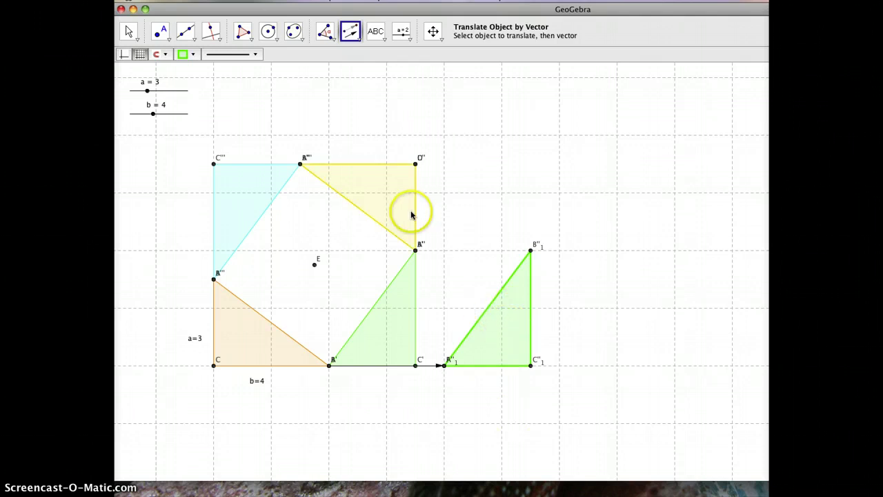
left_click(325, 202)
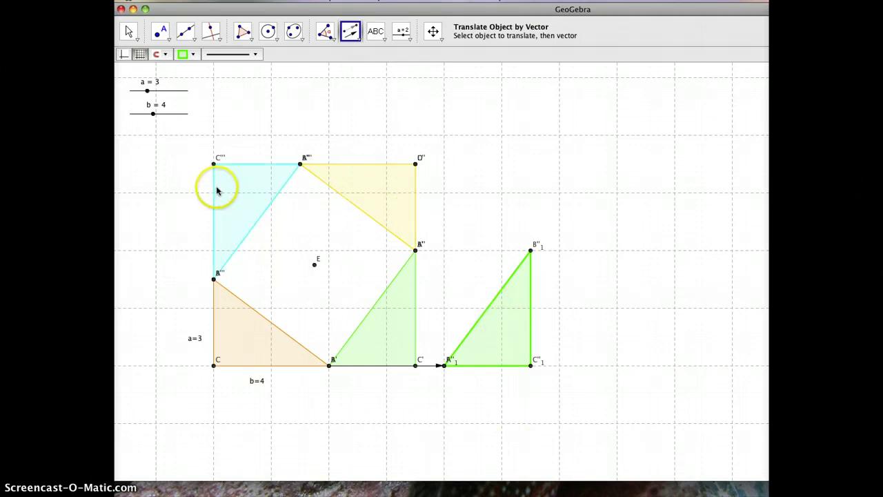
left_click(220, 192)
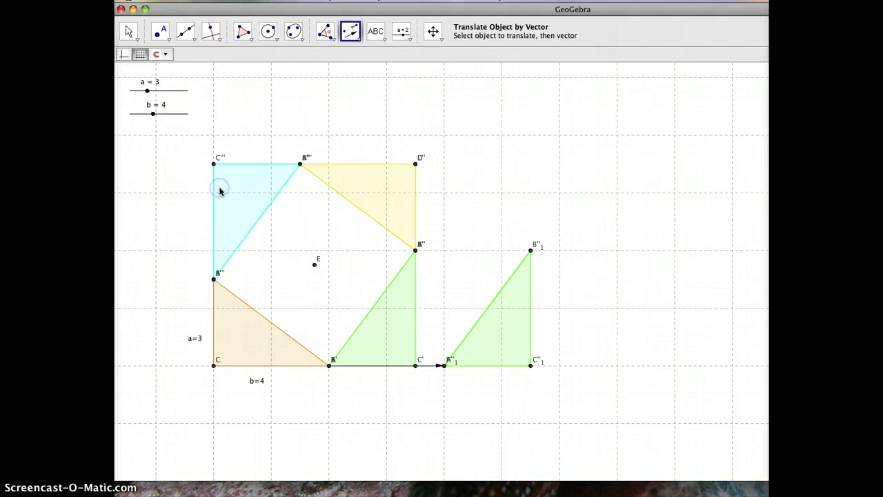
left_click(213, 278)
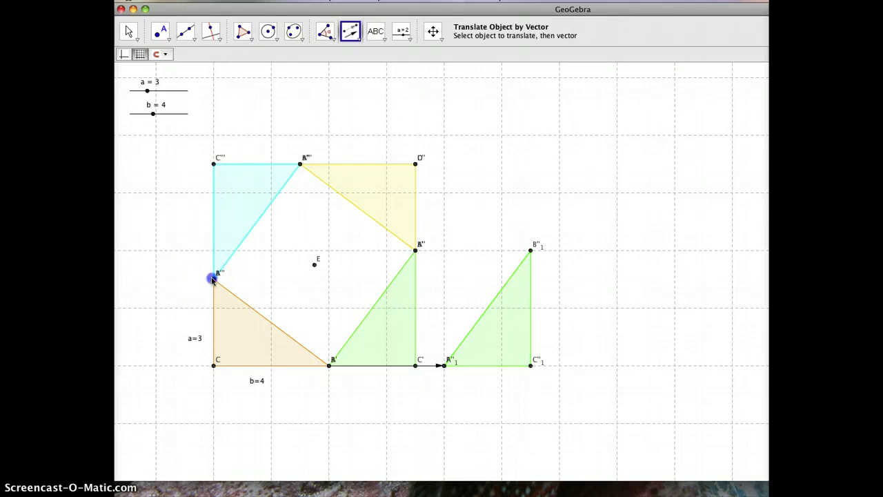
left_click(445, 366)
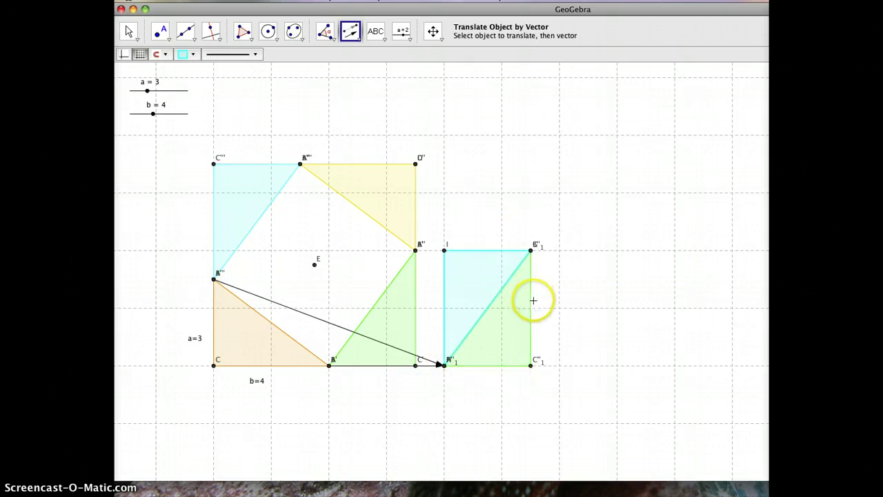
Translate the orange triangle by the vector from vertex C to the upper-right corner of the cyan-green rectangle.
left_click(255, 350)
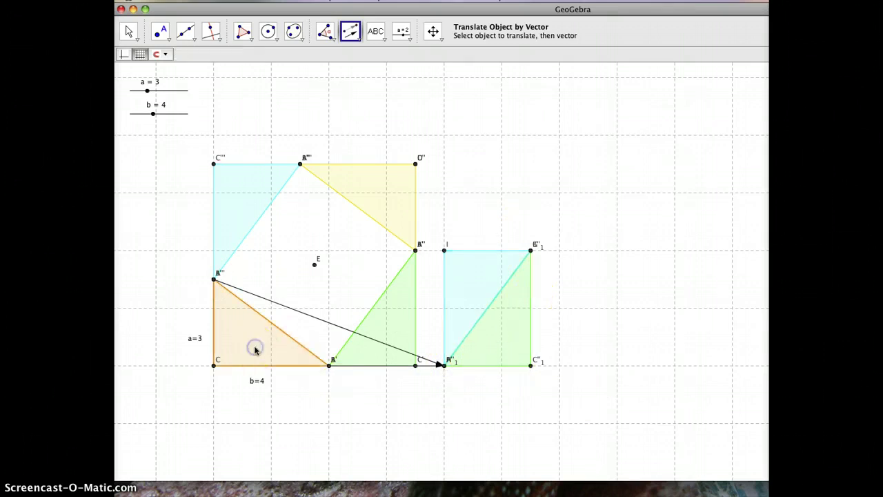
left_click(215, 363)
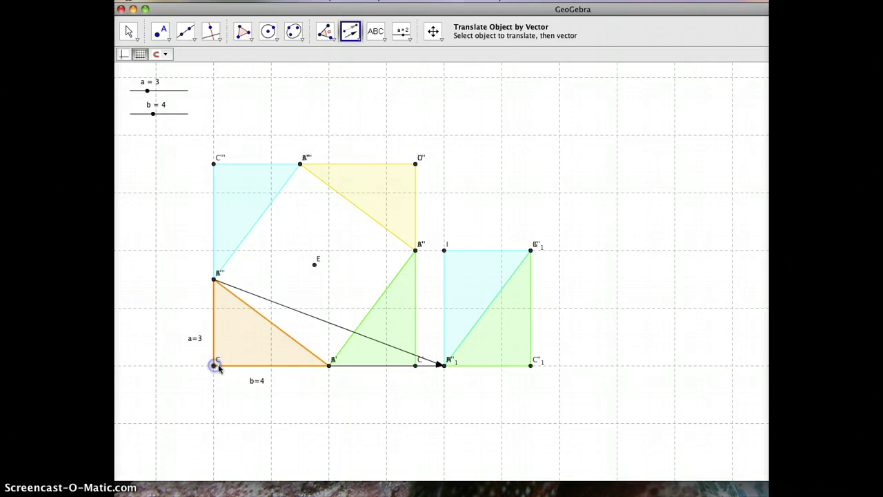
left_click(530, 251)
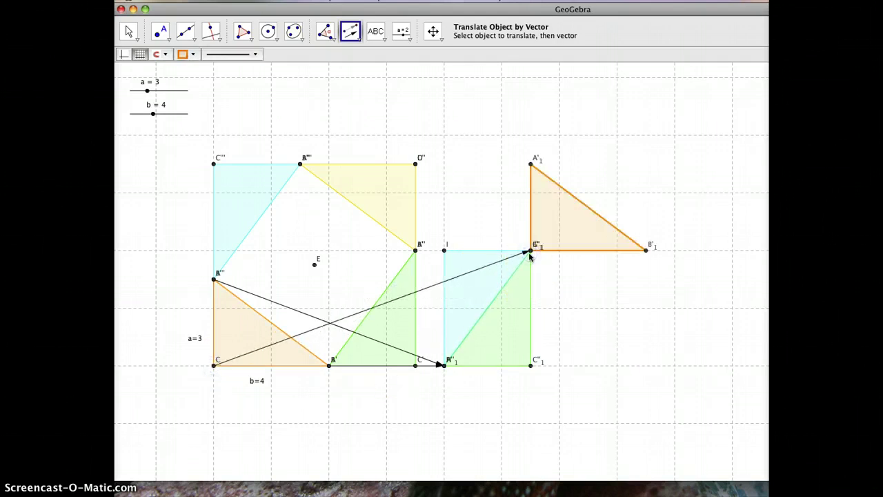
Translate the yellow triangle by the vector from its left vertex to the top vertex of the orange copy, completing the second rectangle.
left_click(370, 194)
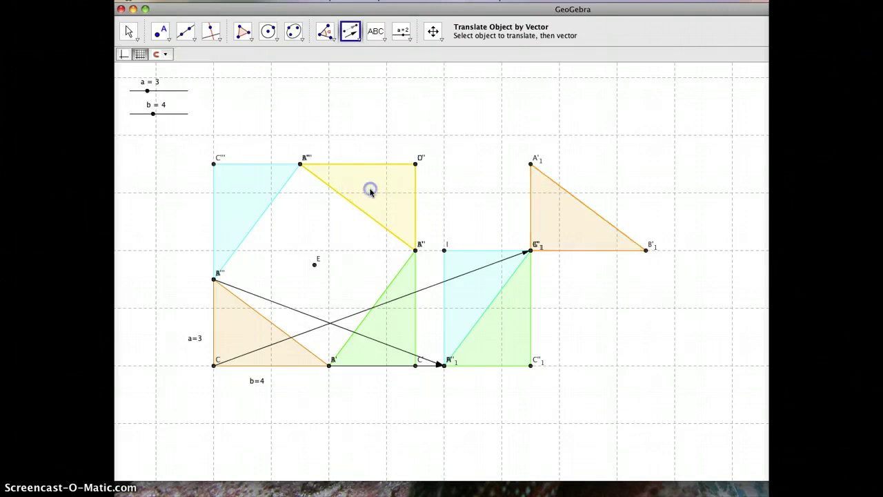
left_click(302, 164)
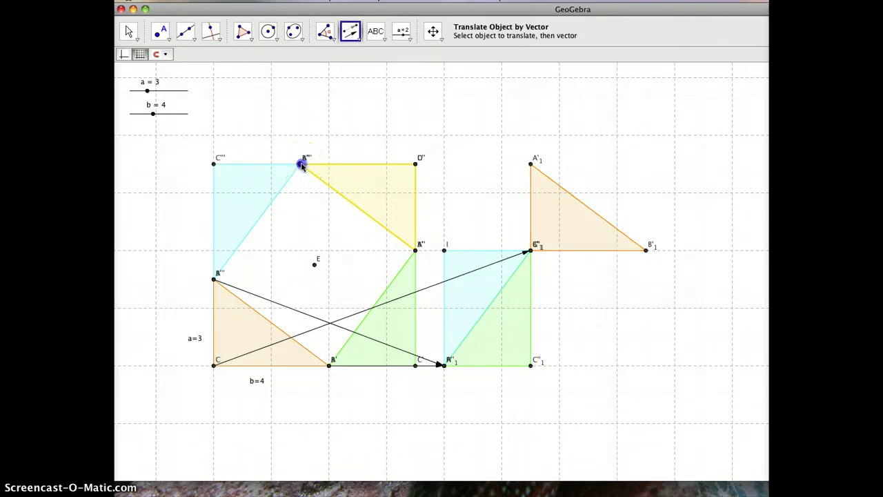
left_click(532, 164)
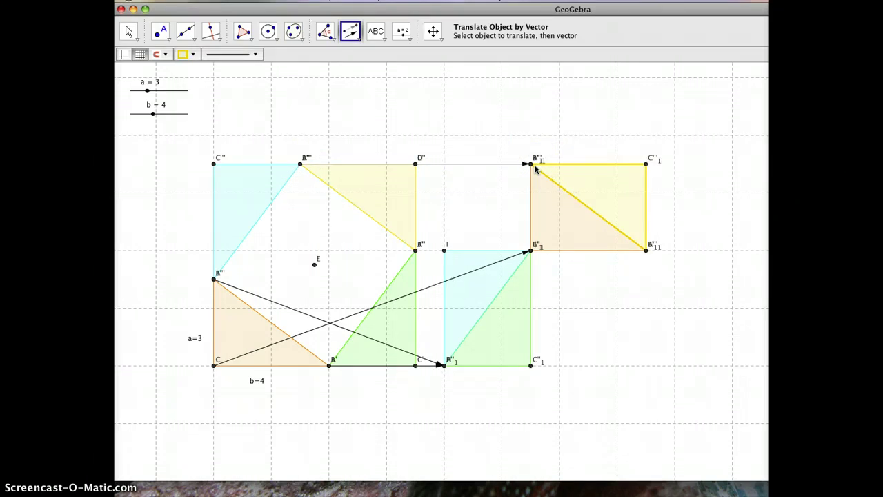
key("Escape")
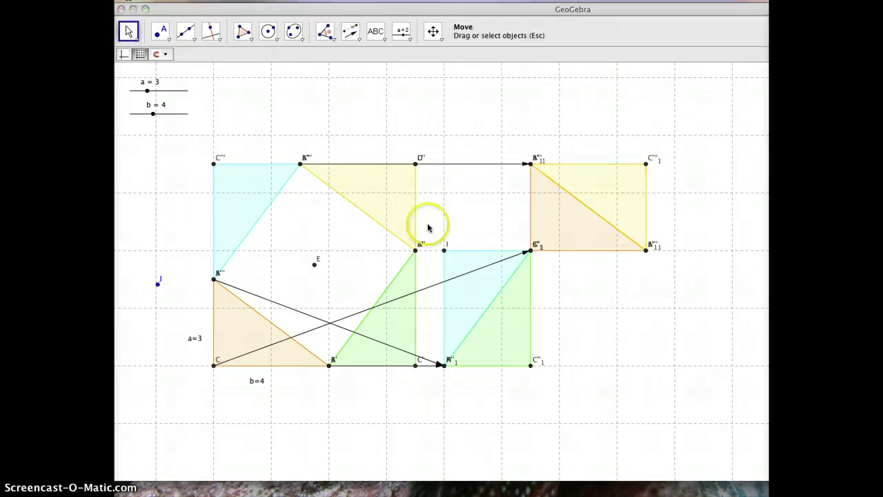
Hide the four translation vectors so that only the triangles and their copies are shown.
left_click(129, 31)
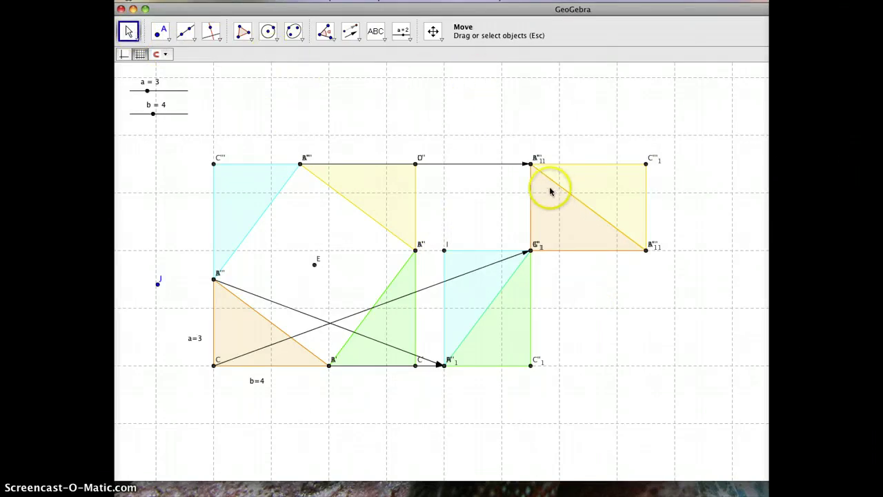
left_click(484, 163)
left_click(429, 289)
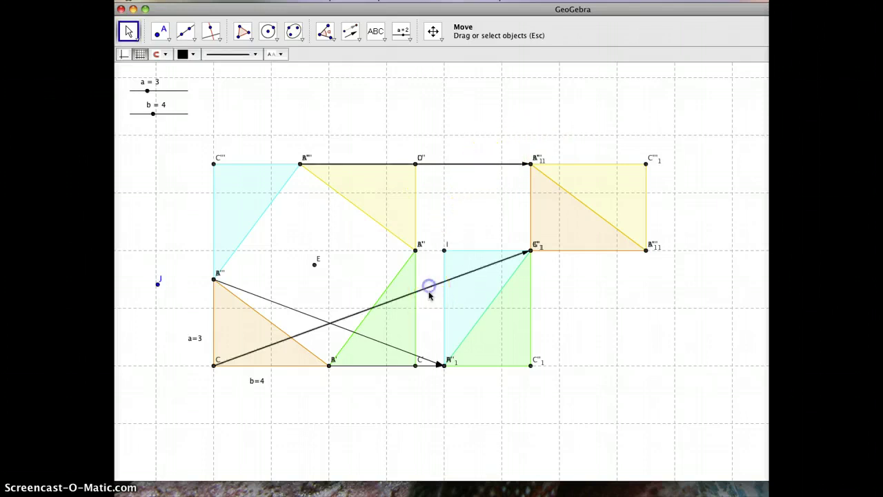
left_click(422, 359)
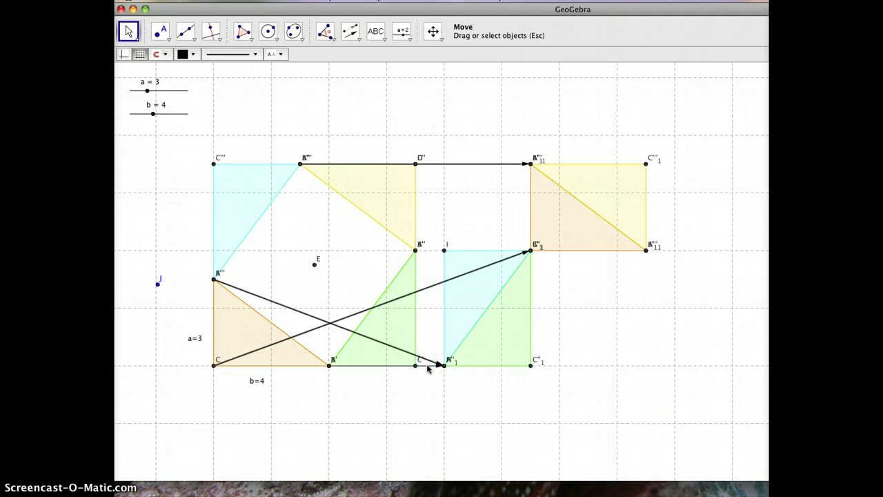
left_click(427, 367)
left_click(391, 329)
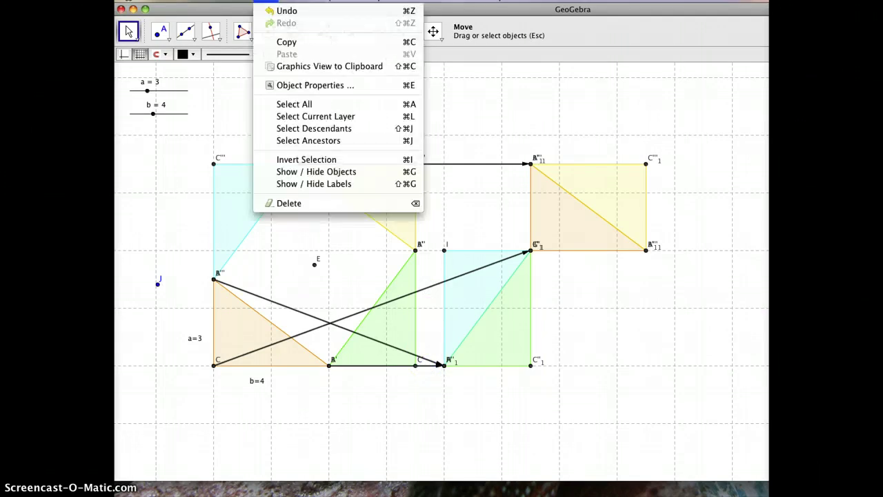
left_click(328, 175)
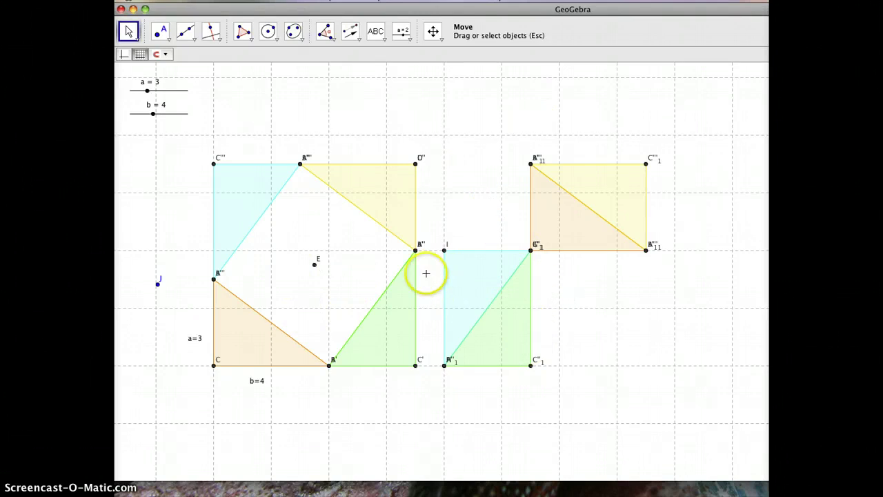
Draw a polygon over the tilted central square, using the four points where neighbouring triangles meet as its vertices.
left_click(245, 32)
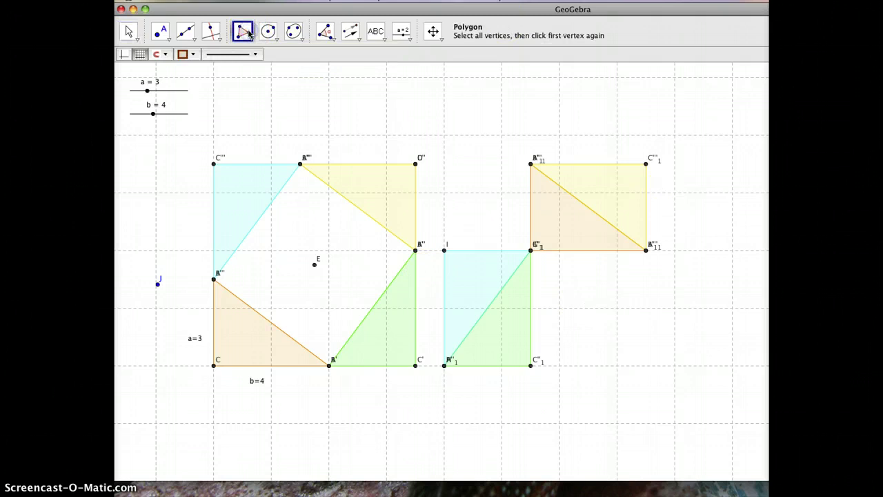
left_click(300, 163)
left_click(415, 249)
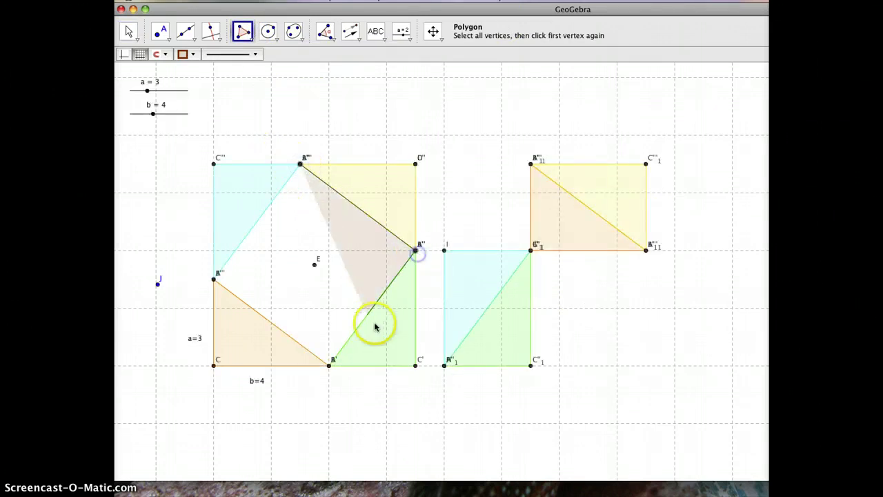
left_click(330, 364)
left_click(214, 278)
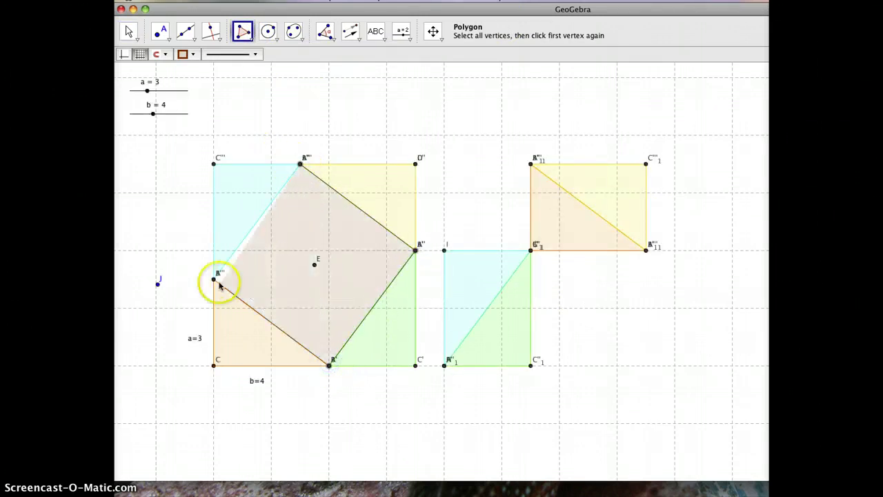
left_click(300, 164)
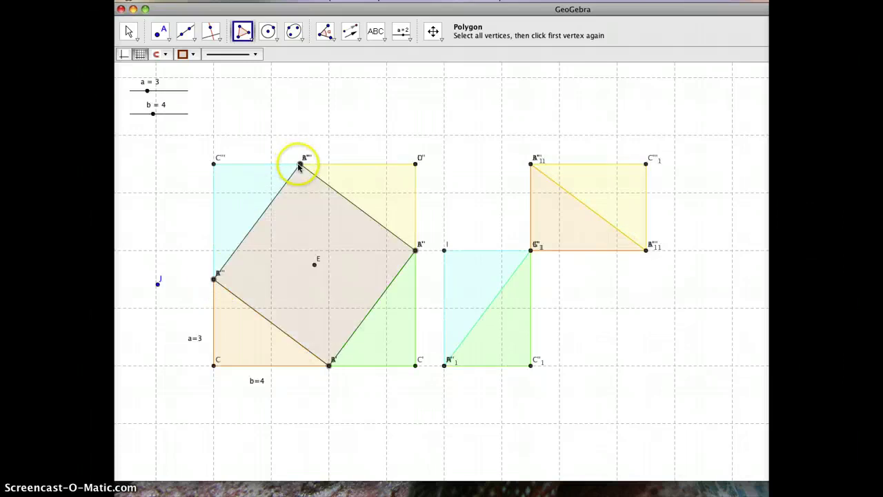
Construct a regular polygon with 4 vertices upward on the cyan-green rectangle's upper edge, from point I to its upper-right corner.
left_click(242, 31)
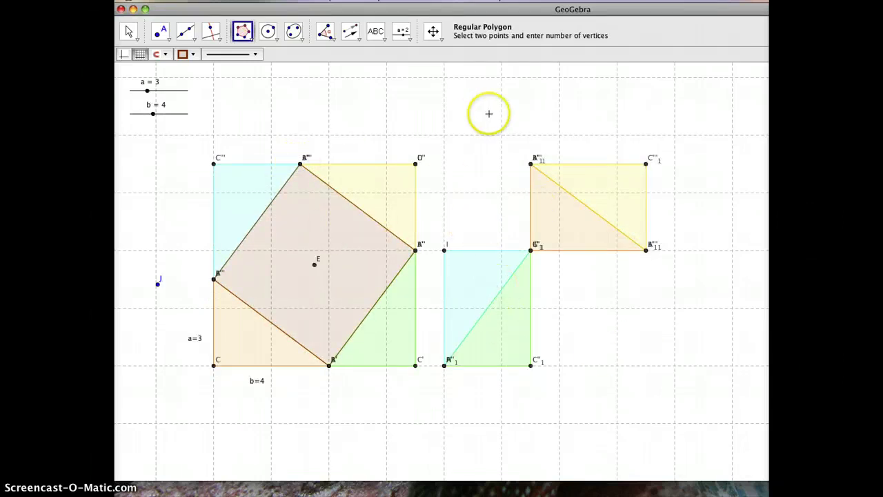
left_click(247, 32)
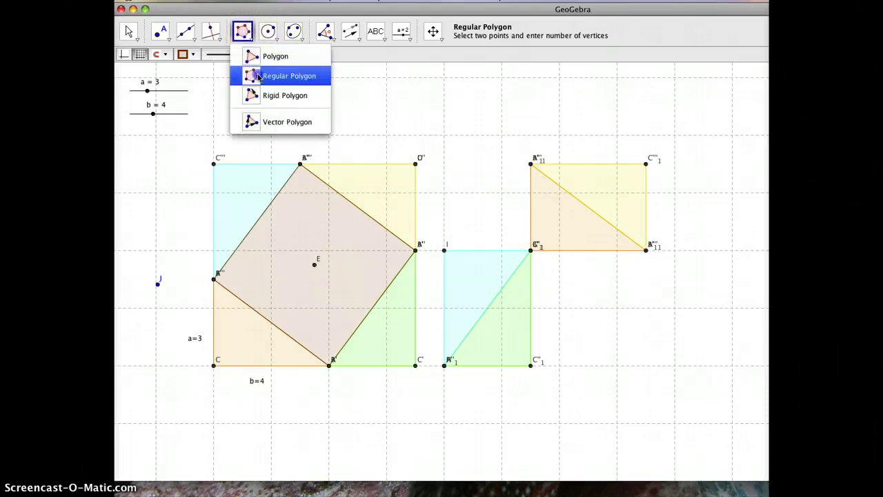
left_click(258, 76)
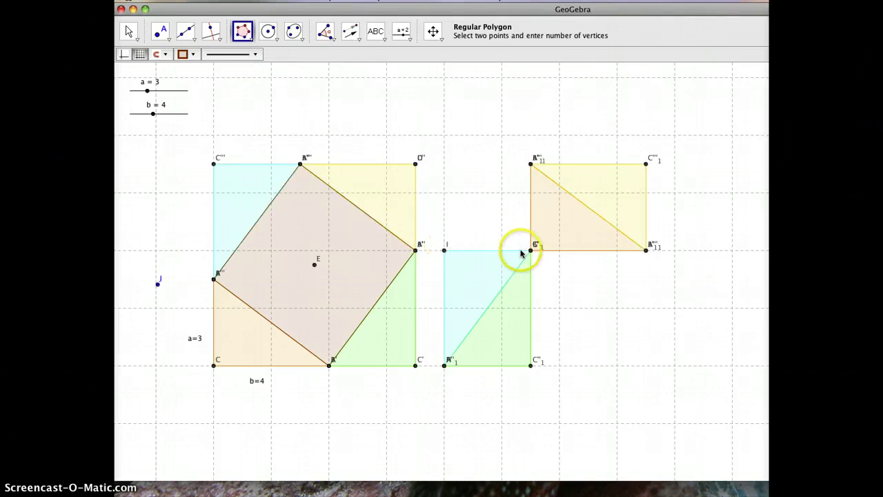
left_click(445, 251)
left_click(645, 260)
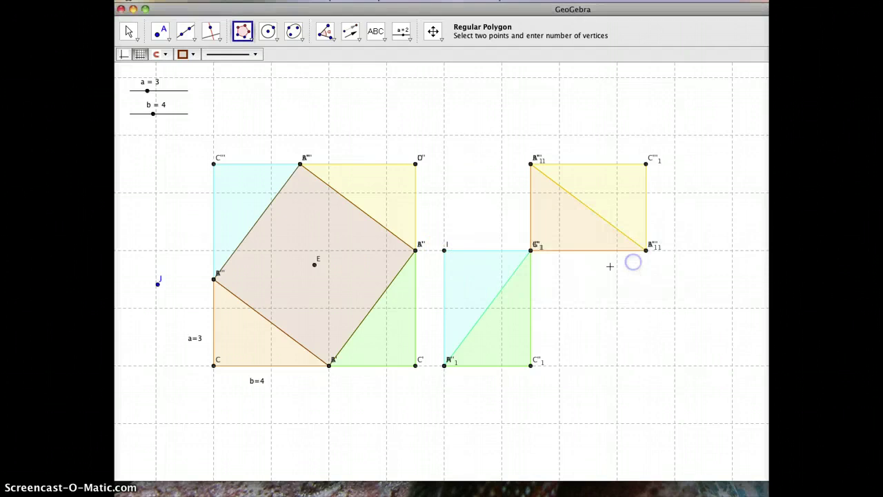
left_click(443, 251)
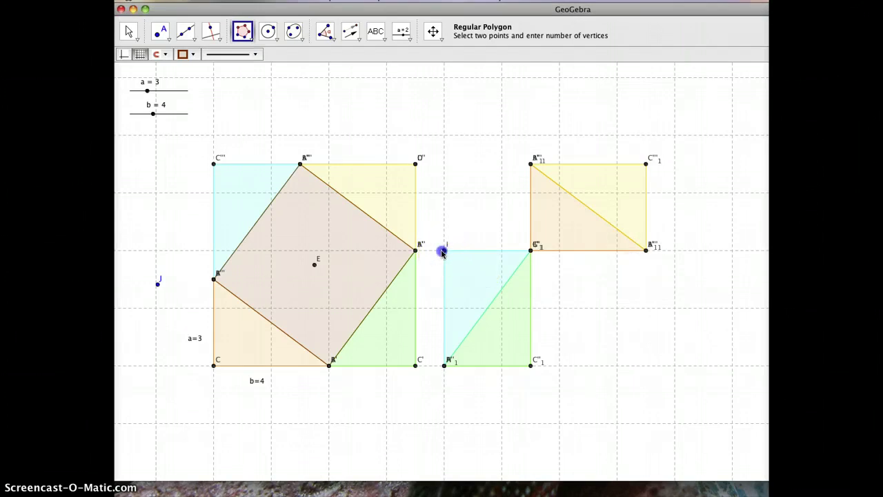
left_click(529, 250)
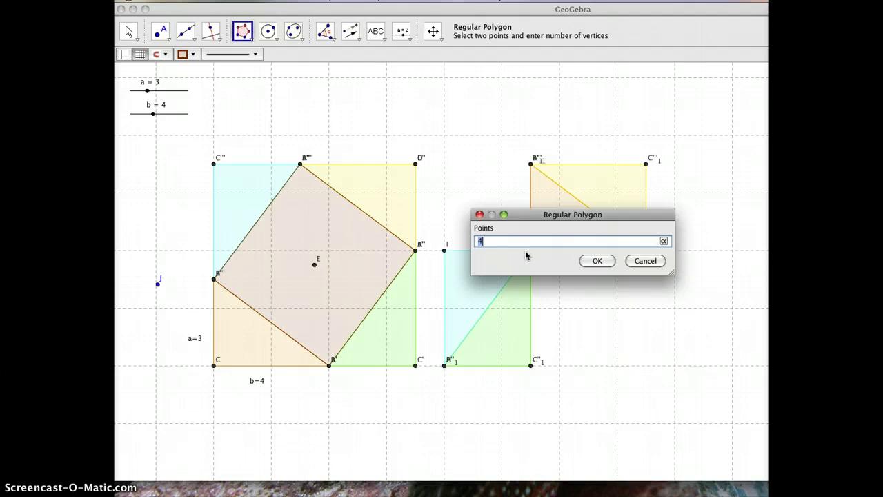
left_click(527, 253)
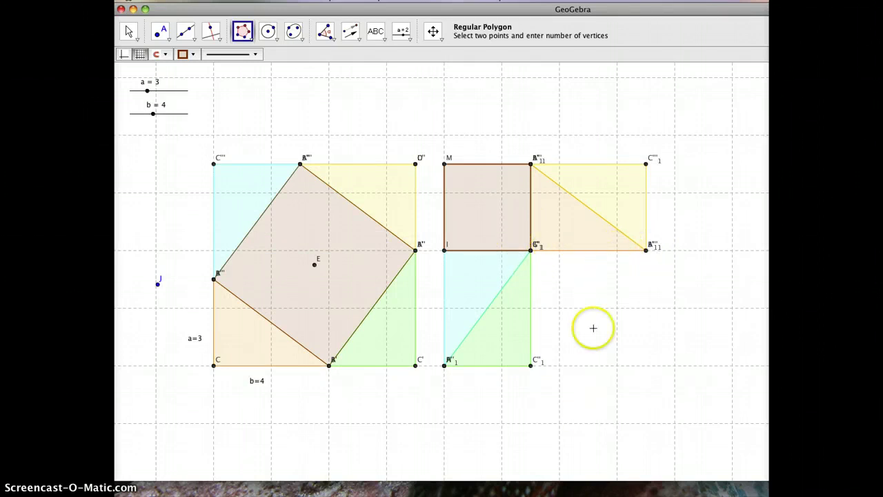
Construct a regular polygon with 4 vertices below the orange-yellow rectangle, from its lower-right corner to its lower-left corner.
left_click(646, 250)
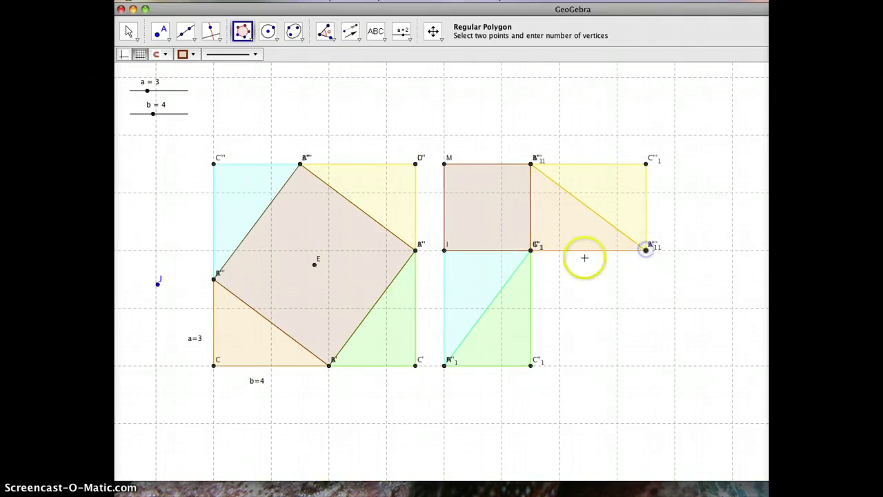
left_click(531, 251)
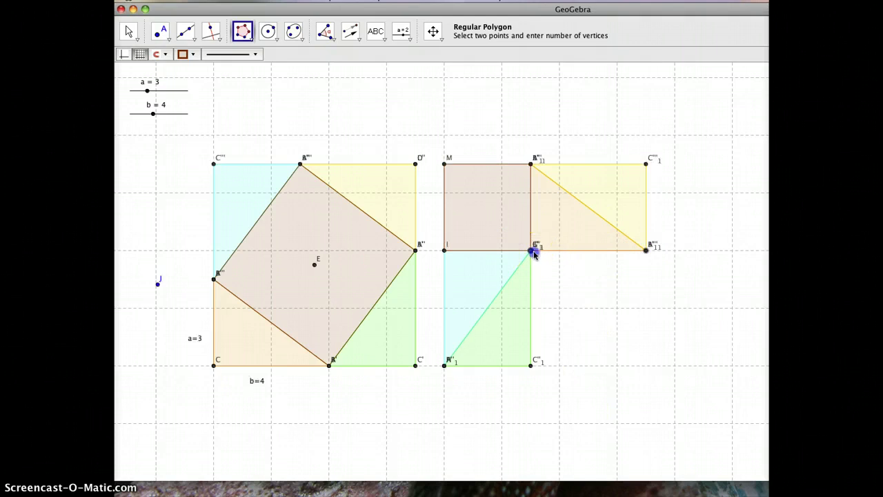
left_click(597, 262)
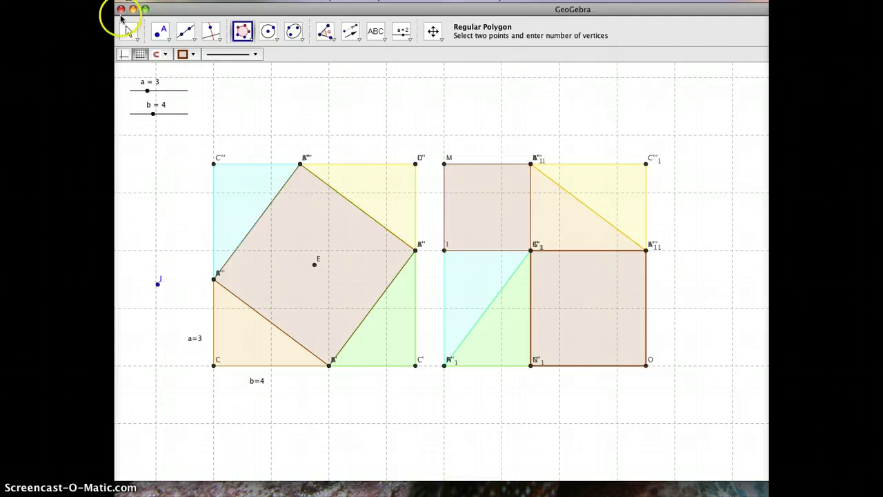
Set the filling of the tilted square and the two smaller squares to Hatch.
left_click(128, 32)
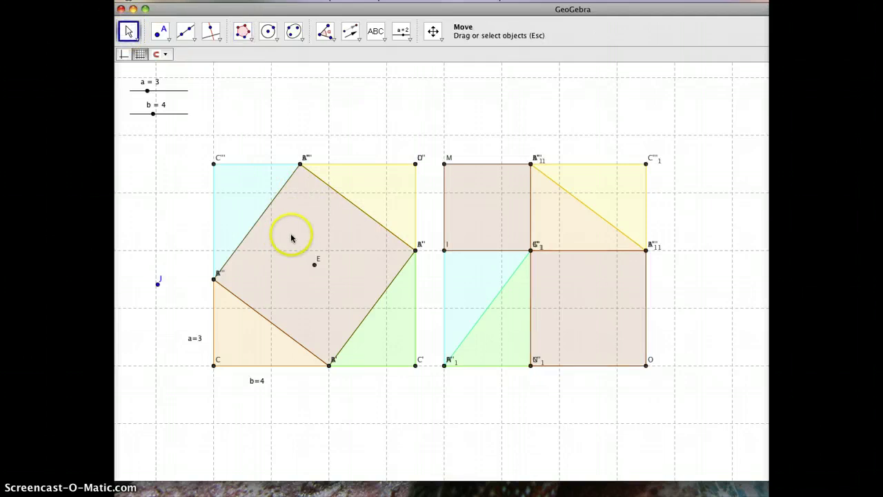
left_click(304, 206)
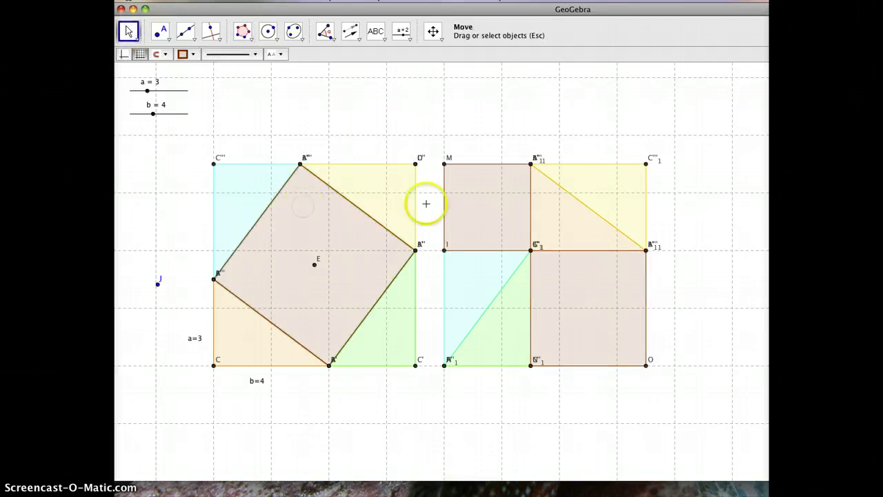
left_click(500, 206)
left_click(592, 312)
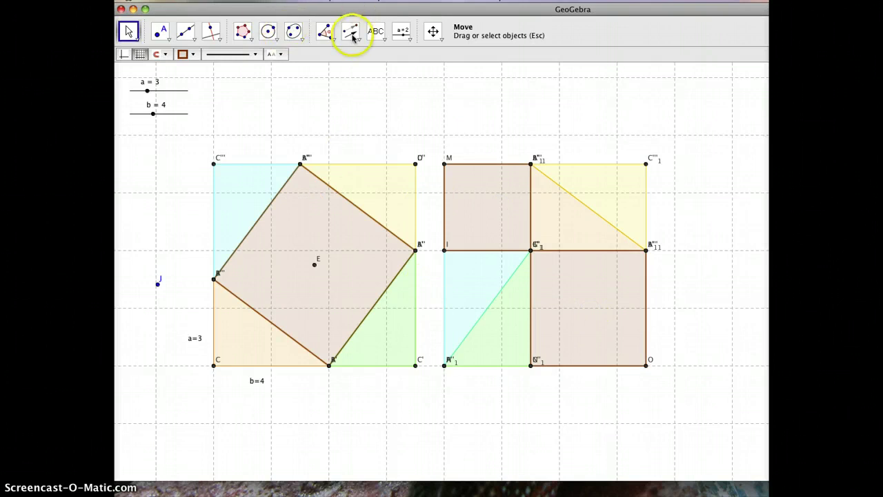
right_click(301, 229)
left_click(376, 312)
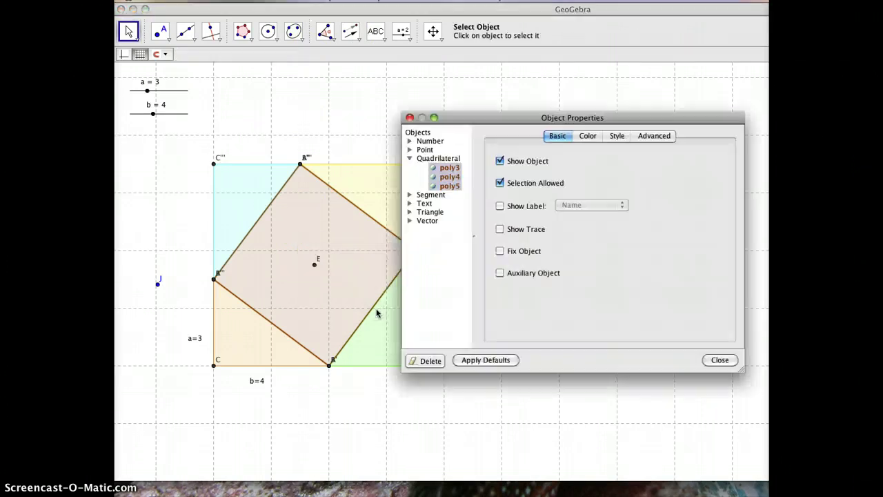
left_click(595, 136)
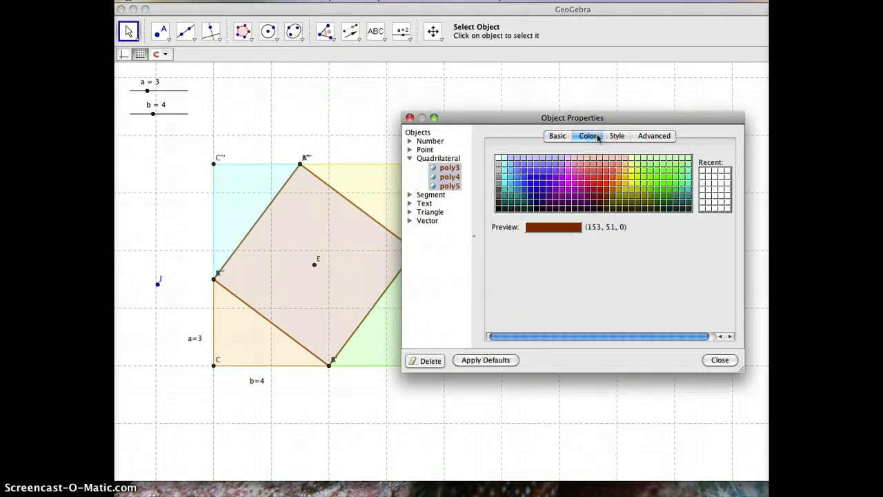
left_click(610, 137)
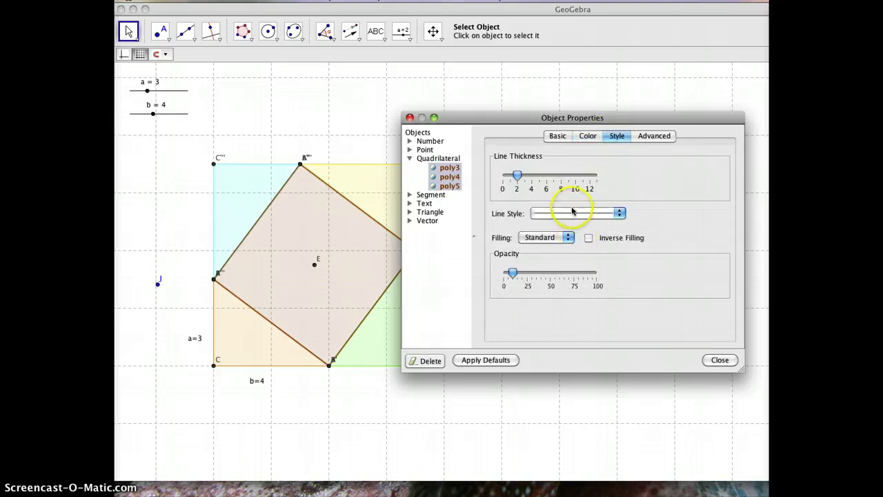
left_click(552, 238)
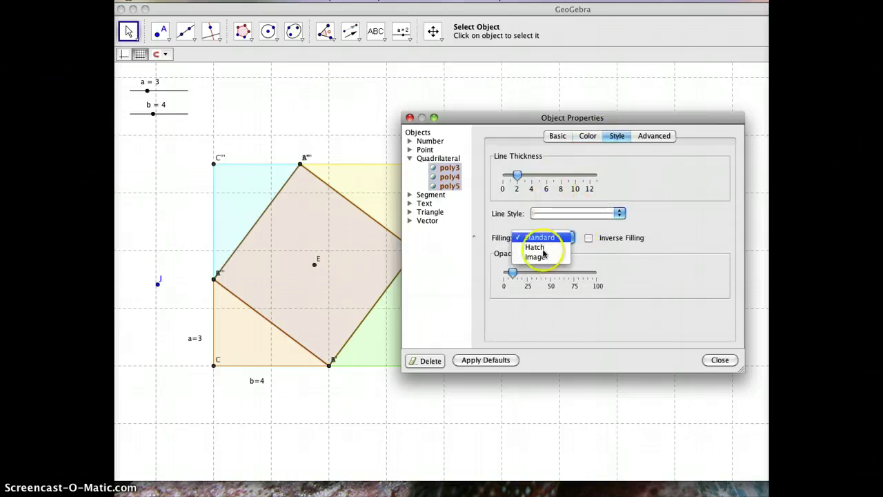
left_click(539, 248)
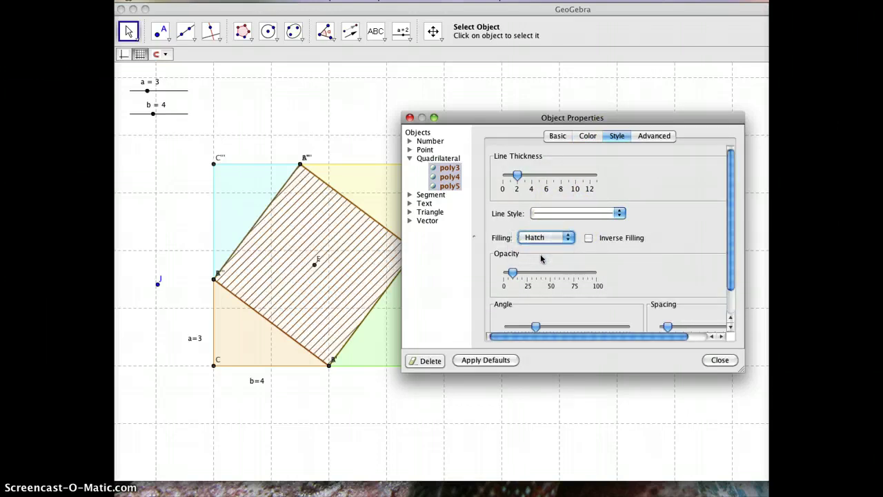
left_click(638, 358)
left_click(717, 360)
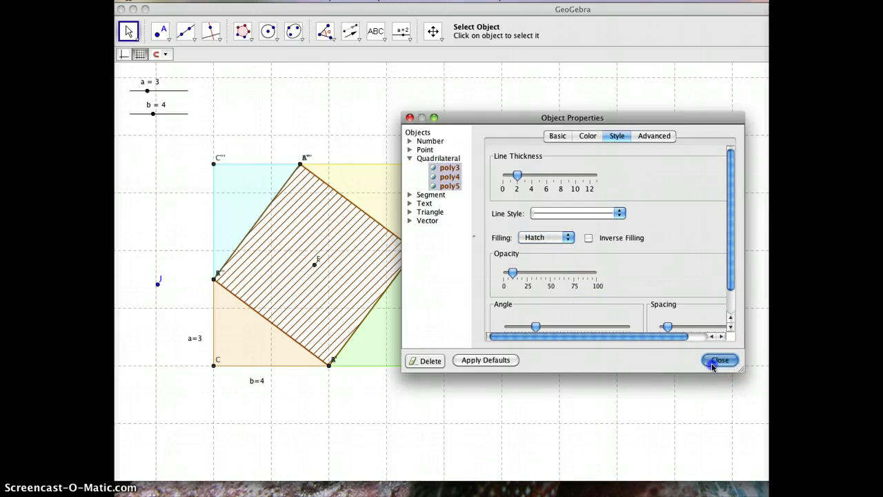
left_click(250, 215)
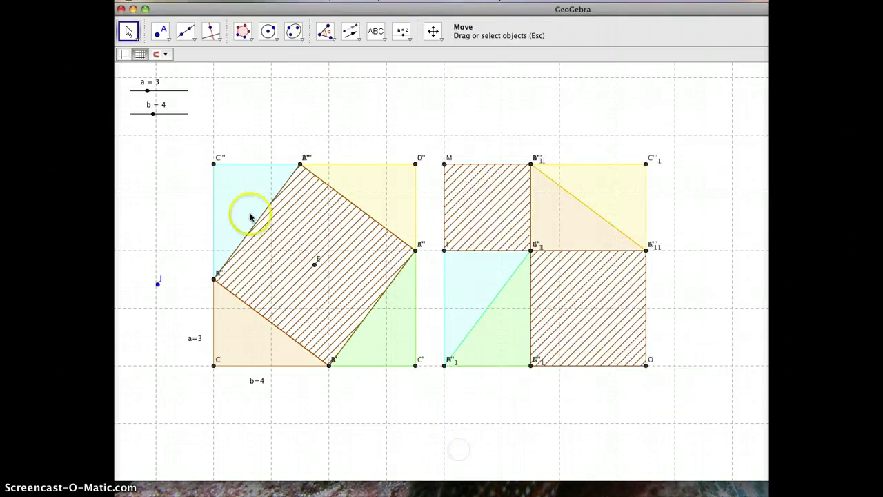
left_click(452, 230)
left_click(288, 308)
left_click(321, 328)
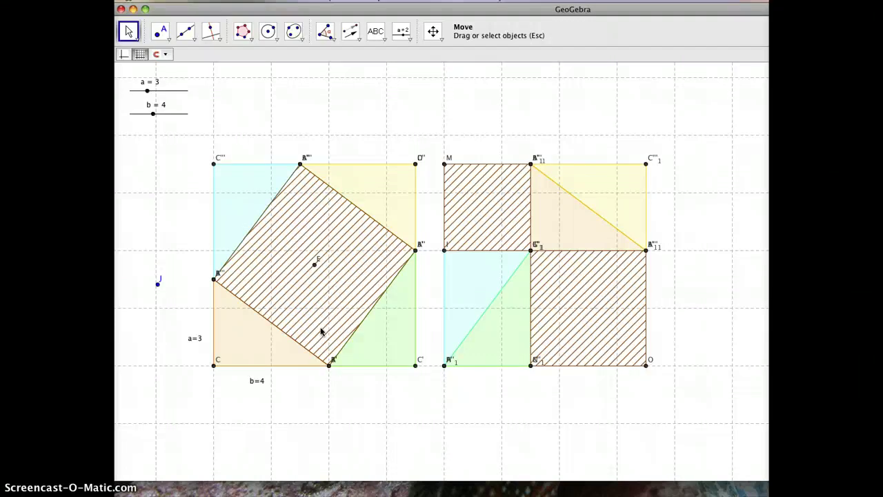
left_click(314, 289)
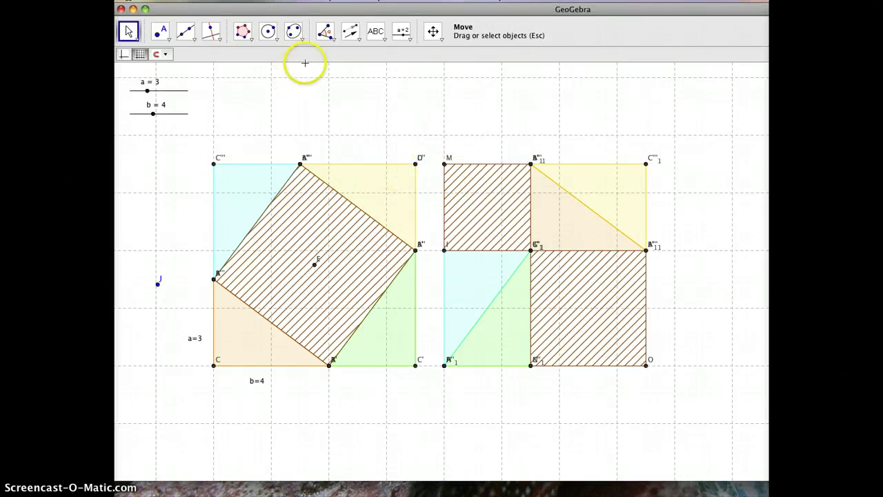
Add an area measurement for the tilted hatched square and place its label above the first large square.
left_click(324, 36)
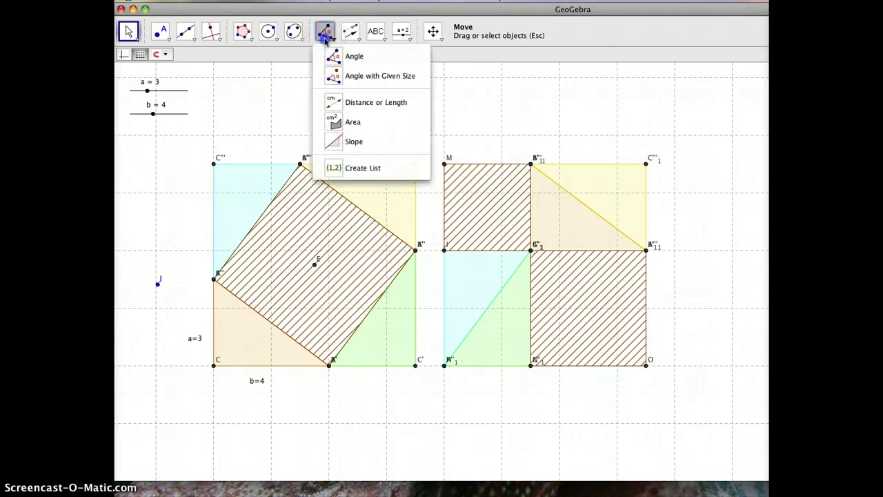
left_click(354, 122)
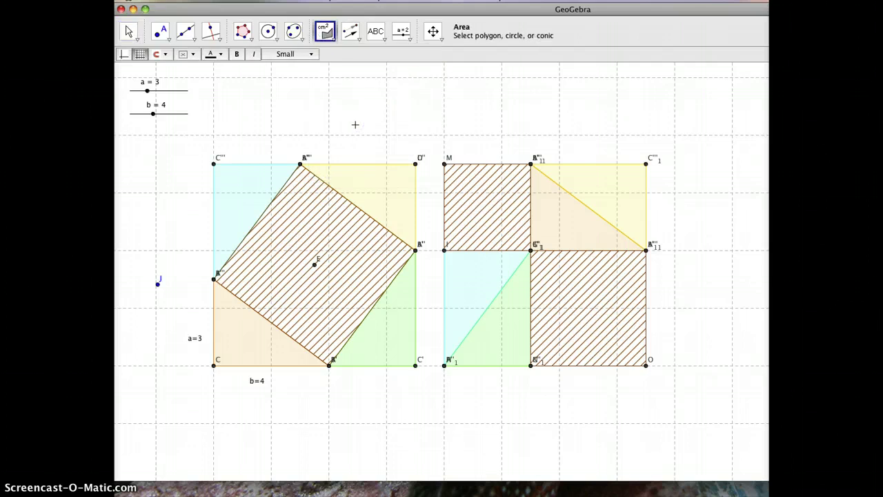
left_click(309, 240)
left_click(127, 31)
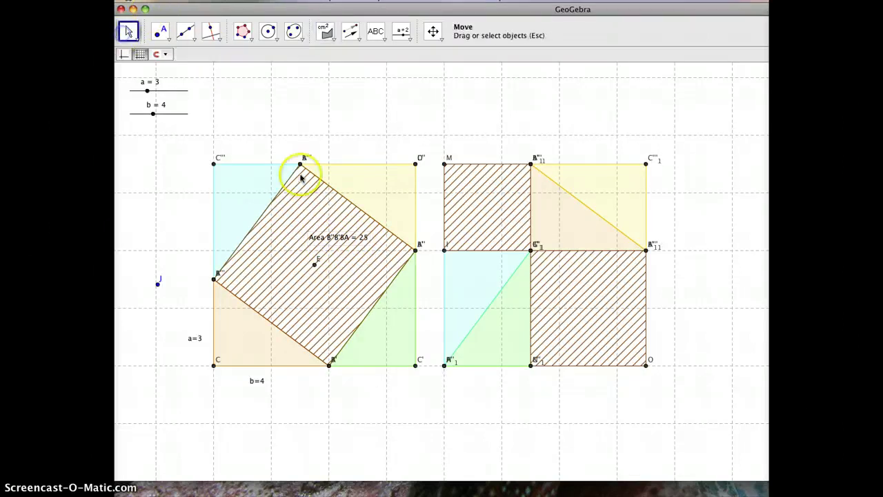
left_click(330, 239)
left_click_drag(330, 239, 299, 122)
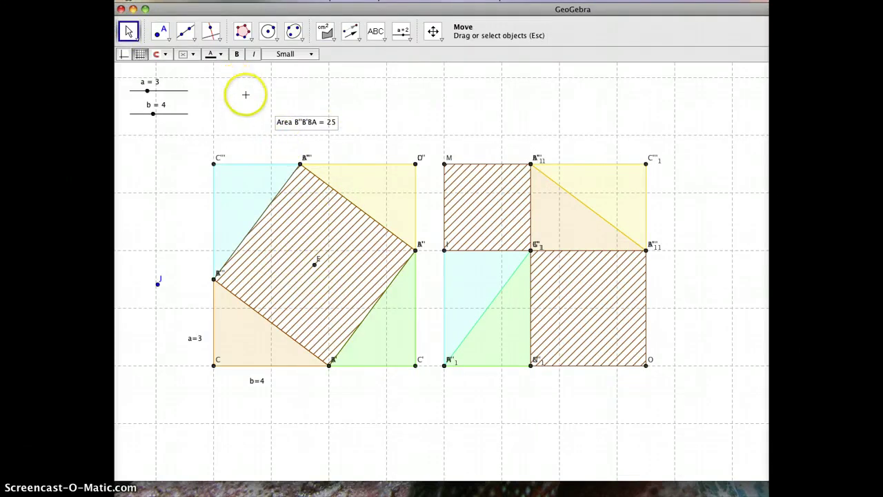
Add area measurements for the two hatched squares in the second large square.
left_click(325, 31)
left_click(480, 200)
left_click(581, 308)
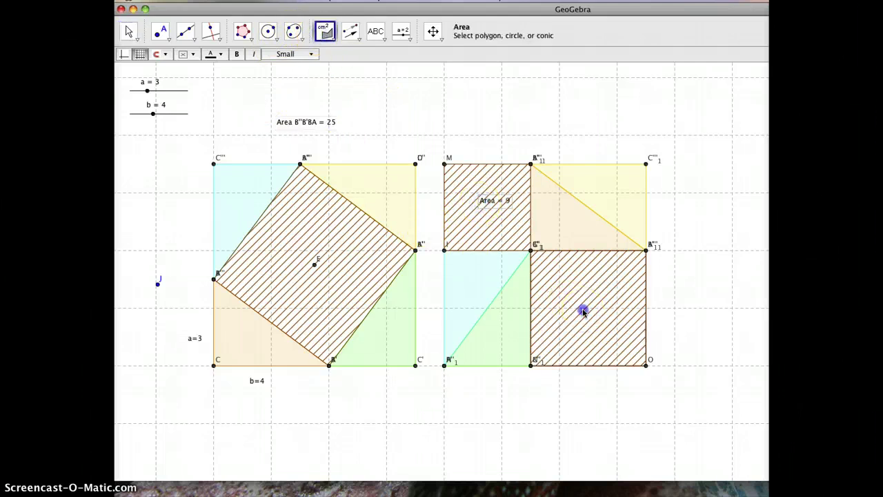